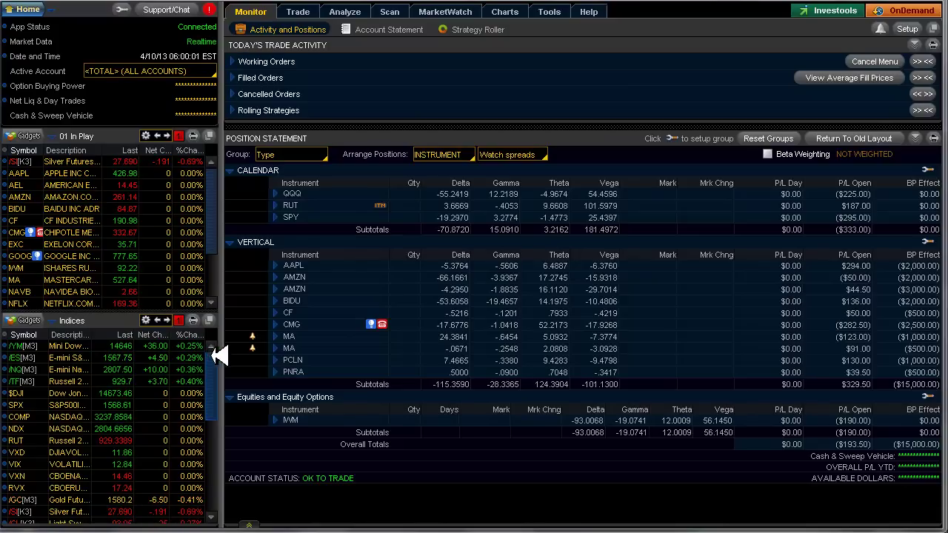
Review the index, futures and currency quotes in the Indices watchlist and the stocks in the 01 In Play watchlist
{"action": "scroll", "coordinate": [217, 365], "scroll_direction": "down", "scroll_amount": 1}
{"action": "scroll", "coordinate": [221, 365], "scroll_direction": "up", "scroll_amount": 1}
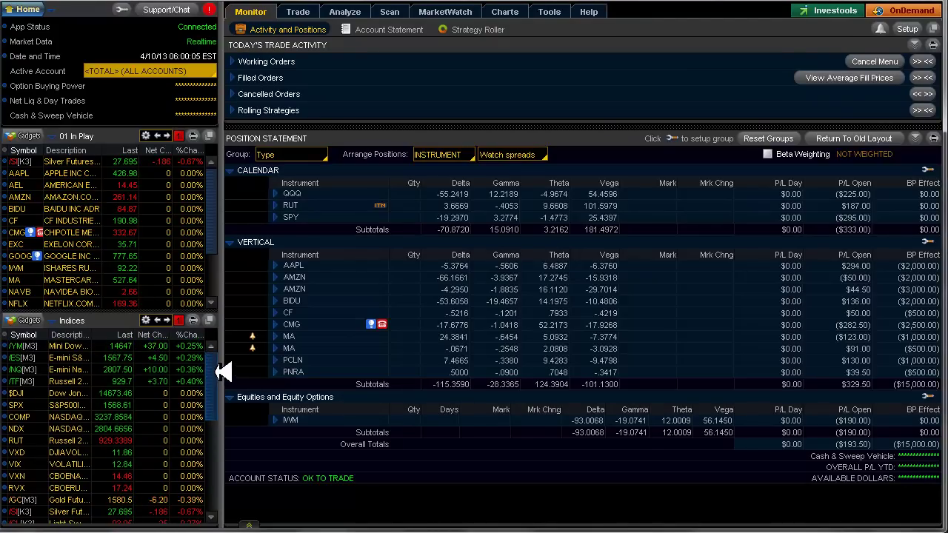
{"action": "scroll", "coordinate": [219, 369], "scroll_direction": "down", "scroll_amount": 1}
{"action": "scroll", "coordinate": [222, 365], "scroll_direction": "up", "scroll_amount": 1}
{"action": "scroll", "coordinate": [221, 366], "scroll_direction": "down", "scroll_amount": 1}
{"action": "scroll", "coordinate": [222, 365], "scroll_direction": "down", "scroll_amount": 1}
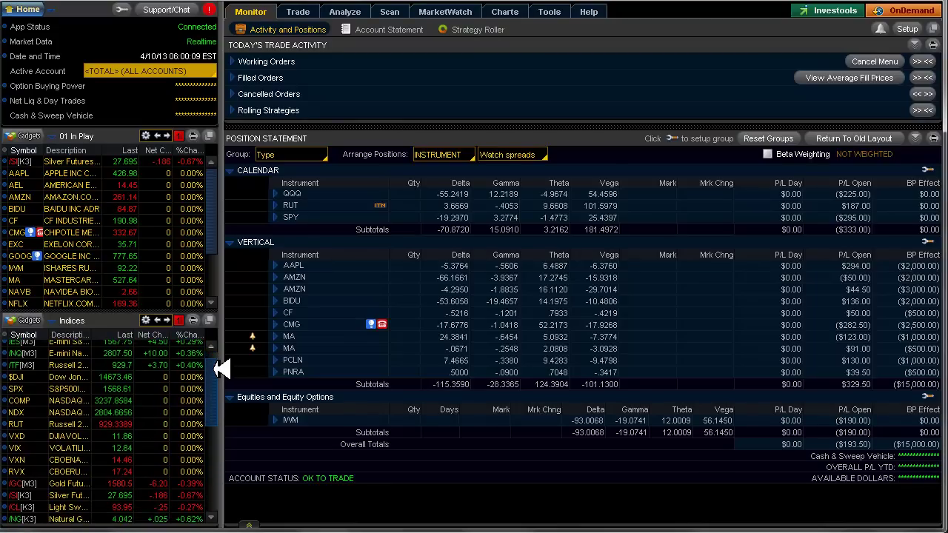
{"action": "scroll", "coordinate": [222, 361], "scroll_direction": "up", "scroll_amount": 2}
{"action": "left_click_drag", "start_coordinate": [222, 359], "coordinate": [220, 392]}
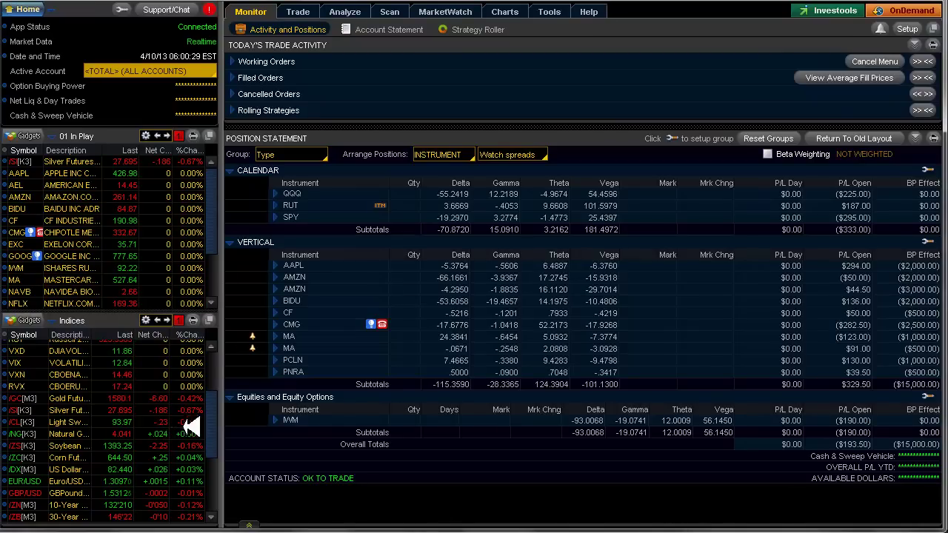
{"action": "left_click_drag", "start_coordinate": [210, 421], "coordinate": [215, 374]}
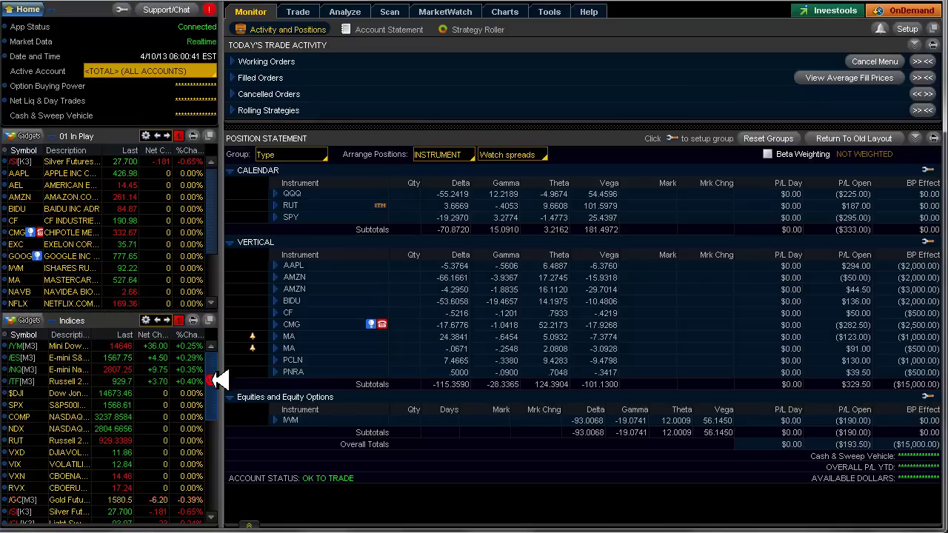
{"action": "scroll", "coordinate": [220, 380], "scroll_direction": "down", "scroll_amount": 1}
{"action": "scroll", "coordinate": [220, 380], "scroll_direction": "up", "scroll_amount": 1}
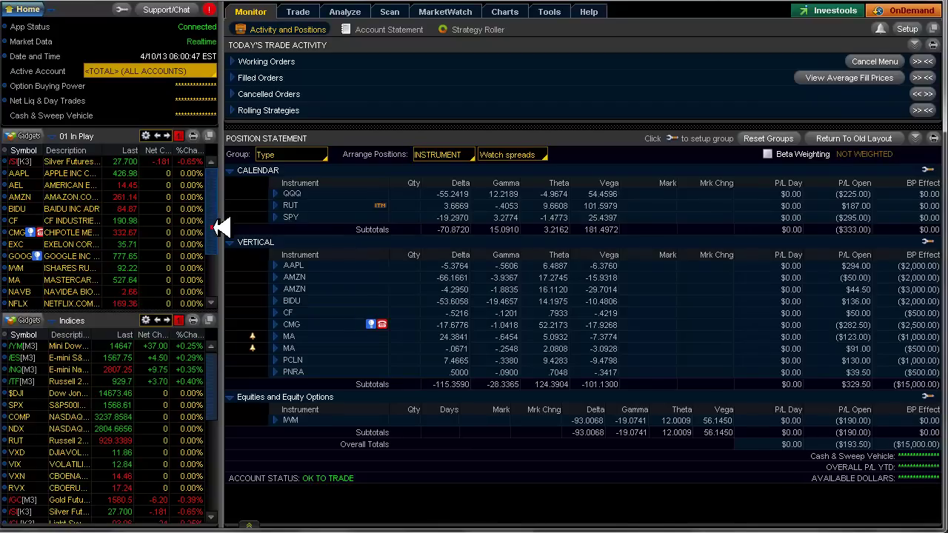
{"action": "scroll", "coordinate": [219, 245], "scroll_direction": "down", "scroll_amount": 2}
{"action": "scroll", "coordinate": [218, 271], "scroll_direction": "up", "scroll_amount": 2}
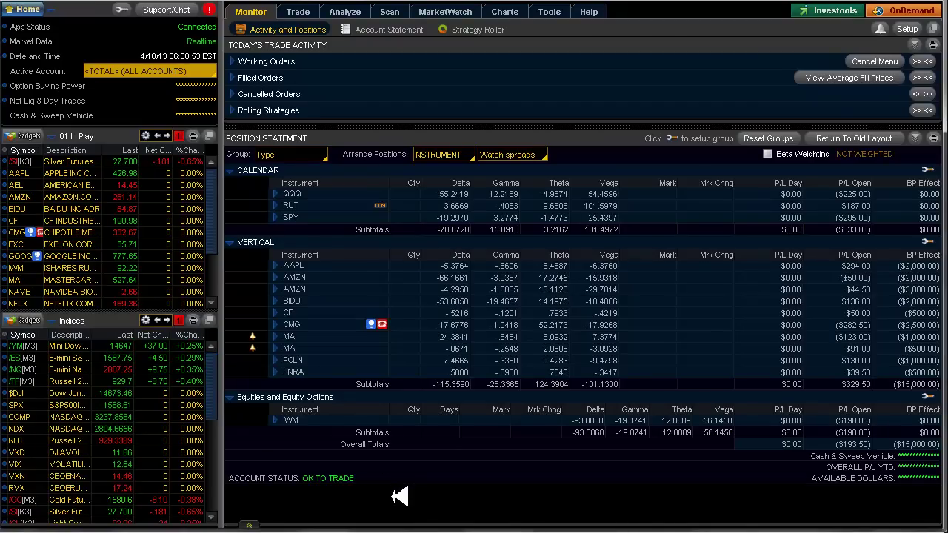
Switch to Chrome to review the weekly U.S. economic calendar for April 8–12, and return to thinkorswim's position statement
{"action": "key", "text": "alt+Tab"}
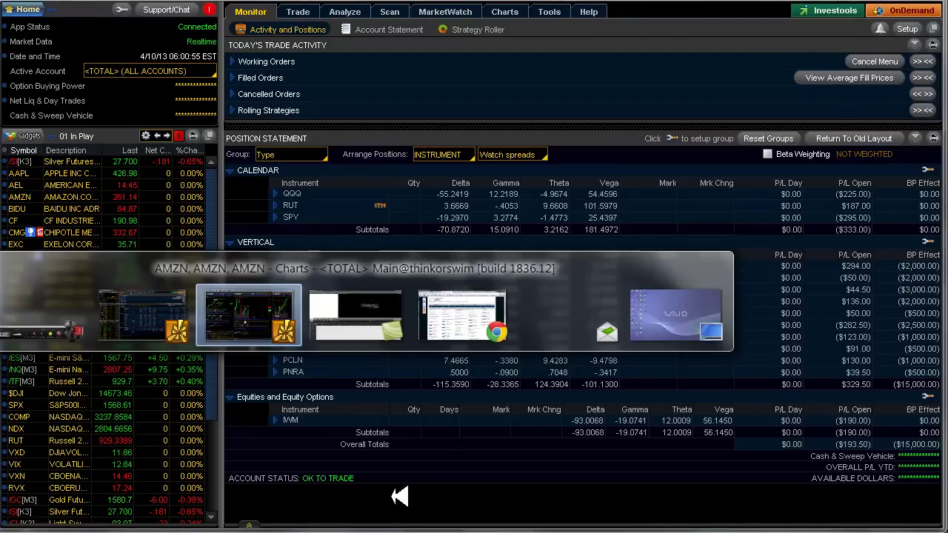
{"action": "key", "text": "alt+Tab"}
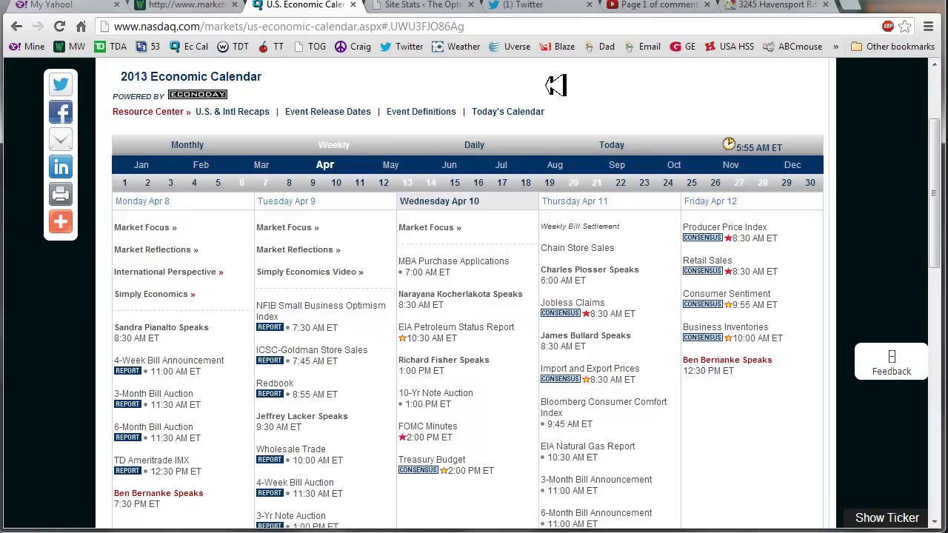
{"action": "key", "text": "alt+Tab"}
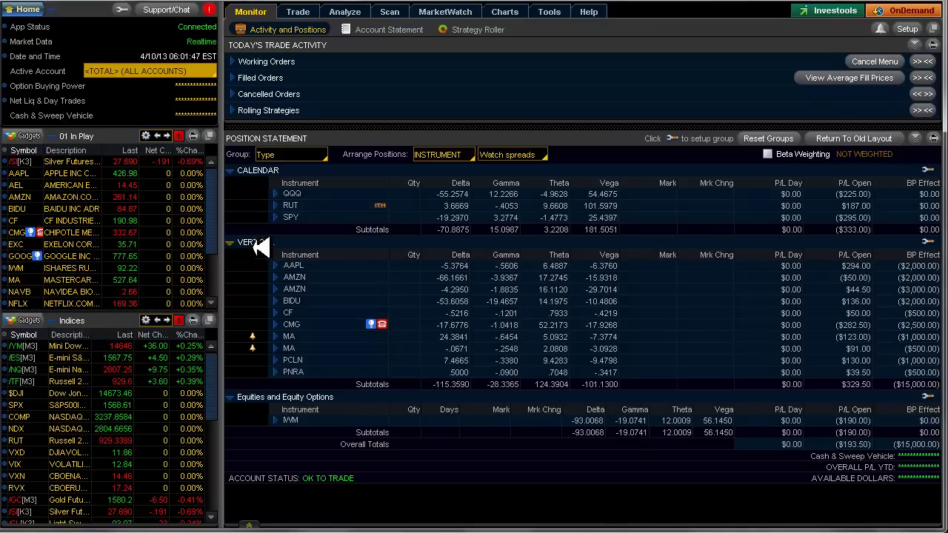
Expand the AAPL vertical position to see its option legs and bring AAPL up in the Charts window
{"action": "left_click", "coordinate": [275, 265]}
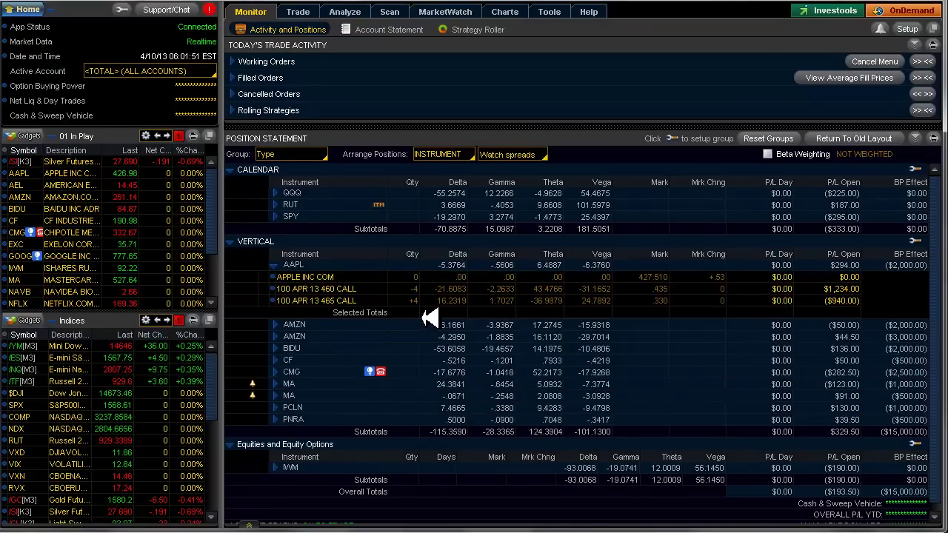
{"action": "left_click", "coordinate": [23, 172]}
{"action": "key", "text": "alt+Tab"}
{"action": "key", "text": "alt+Tab"}
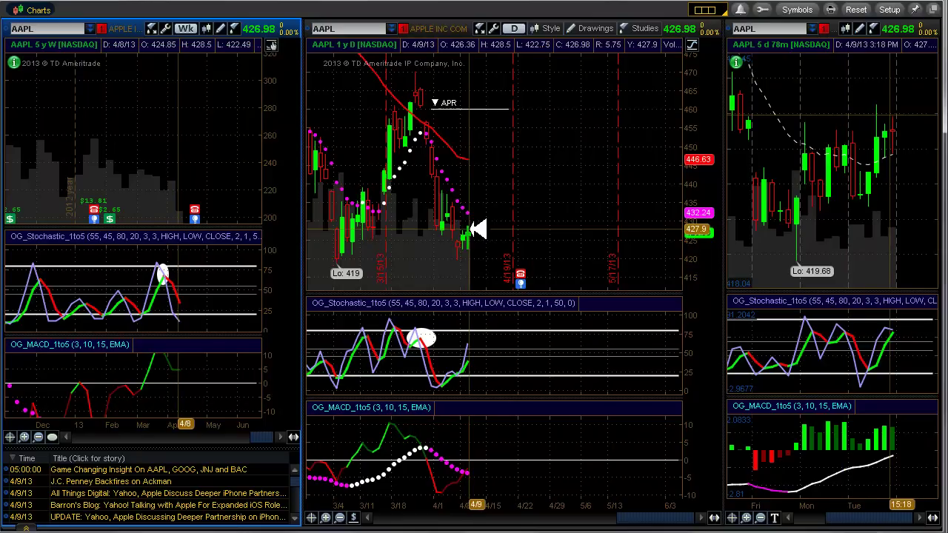
Set the AAPL weekly chart's price axis to Auto Scale and return to the main platform window
{"action": "left_click", "coordinate": [271, 44]}
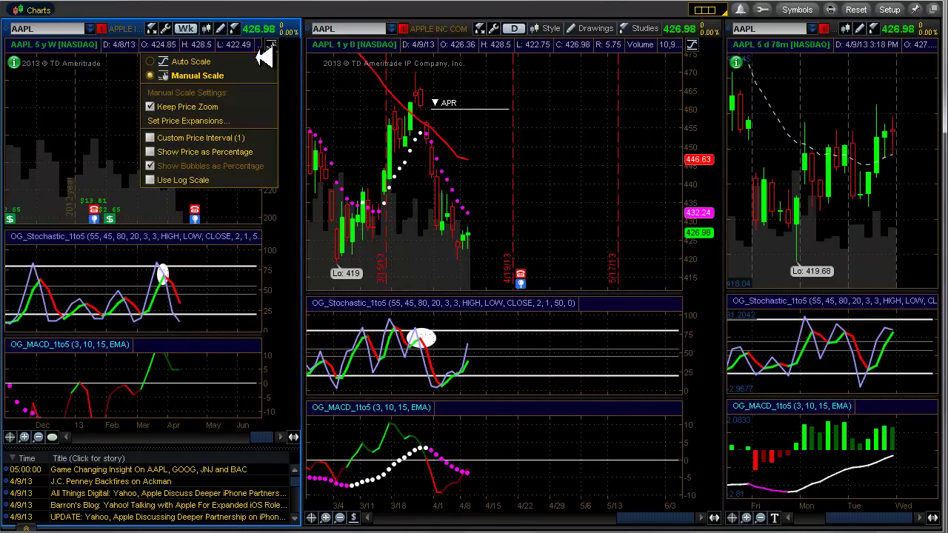
{"action": "left_click", "coordinate": [193, 64]}
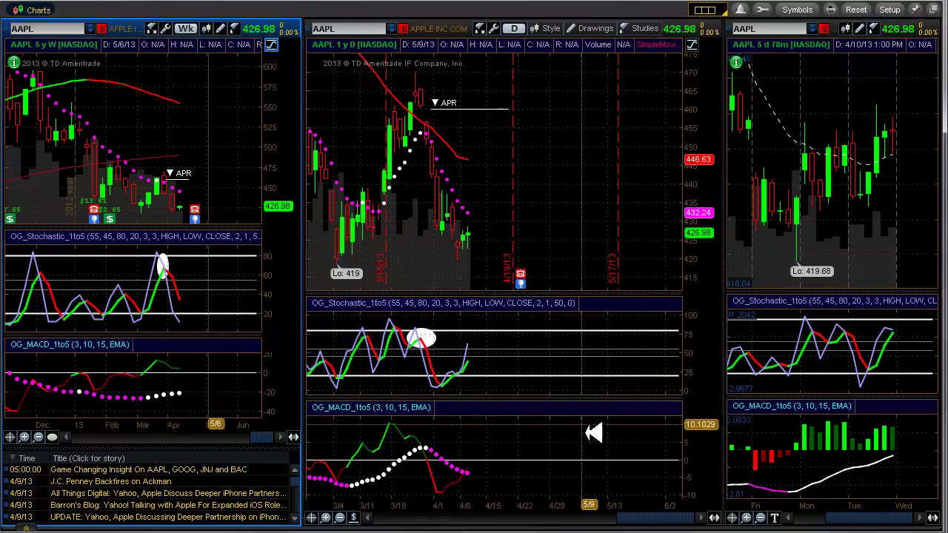
{"action": "key", "text": "alt+Tab"}
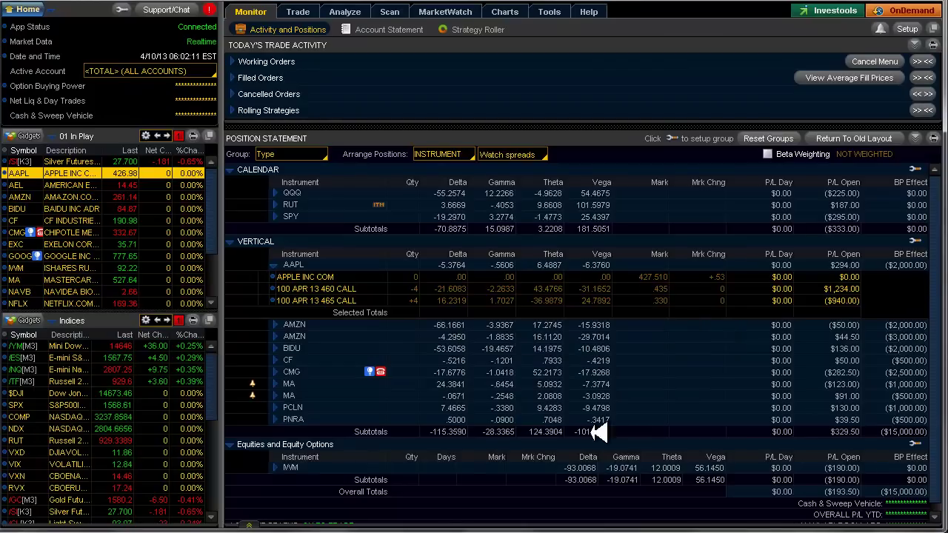
In the AAPL risk profile, add a simulated opposite trade to the 4-contract APR 13 460/465 call vertical
{"action": "left_click", "coordinate": [345, 12]}
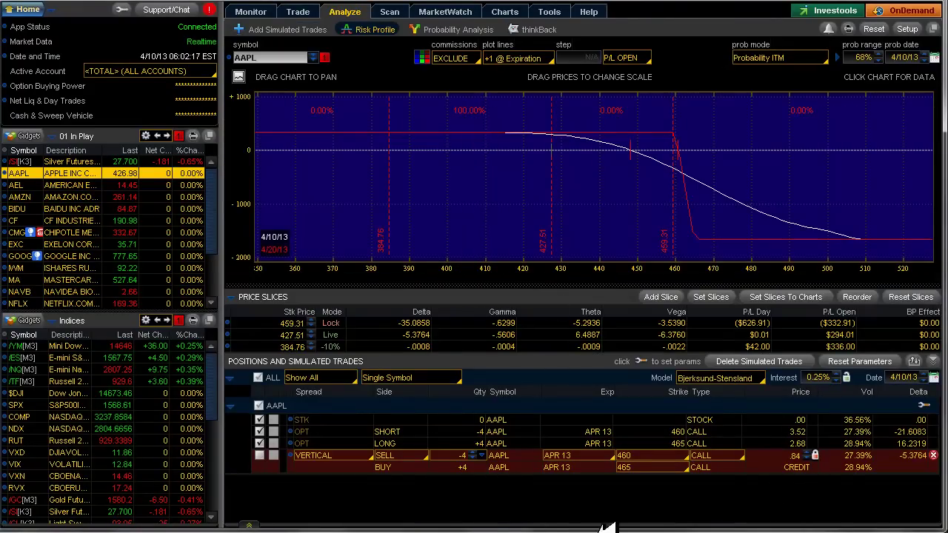
{"action": "right_click", "coordinate": [770, 460]}
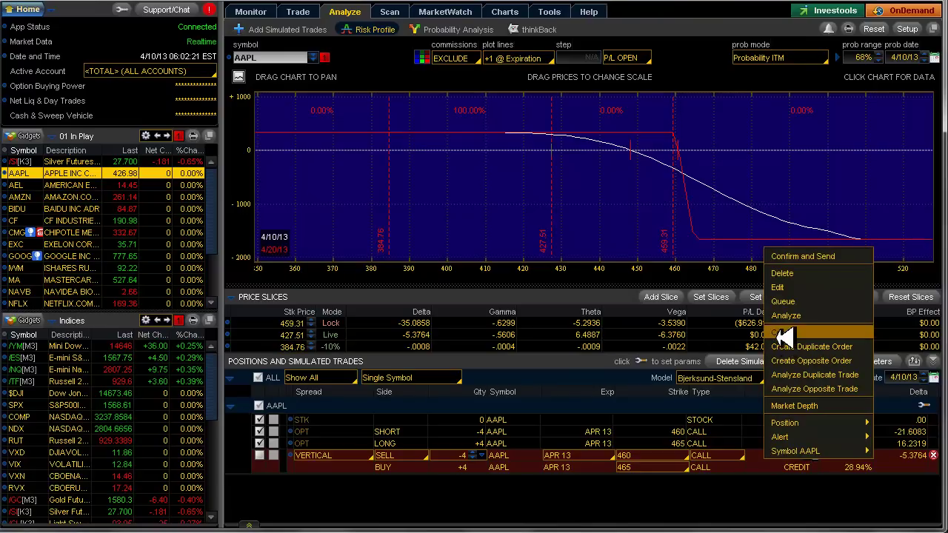
{"action": "left_click", "coordinate": [791, 385]}
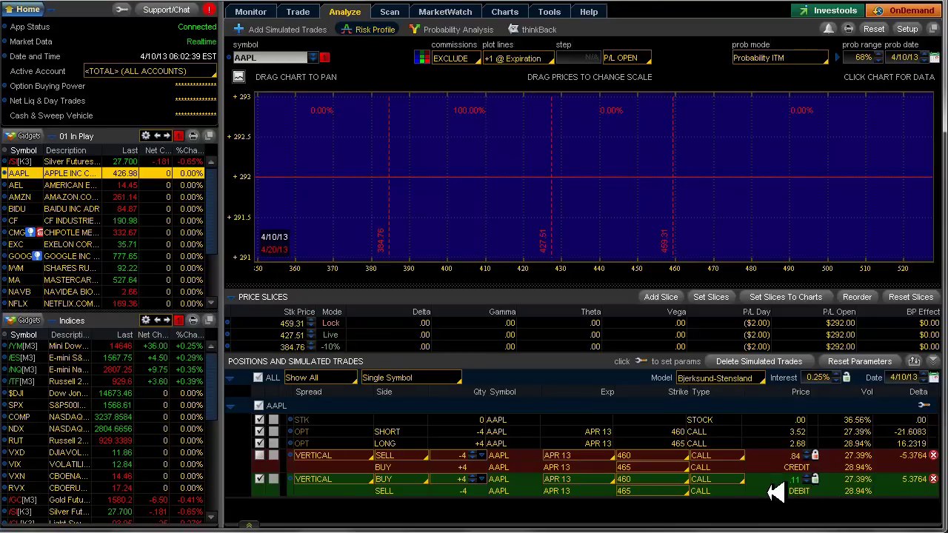
Check the AAPL charts again and go back to the position statement
{"action": "key", "text": "alt+Tab"}
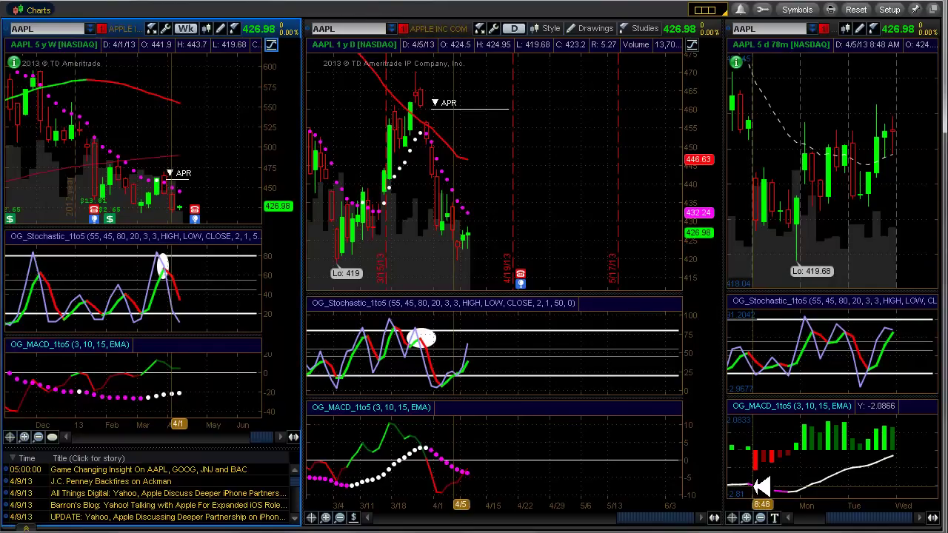
{"action": "key", "text": "alt+Tab"}
{"action": "left_click", "coordinate": [268, 12]}
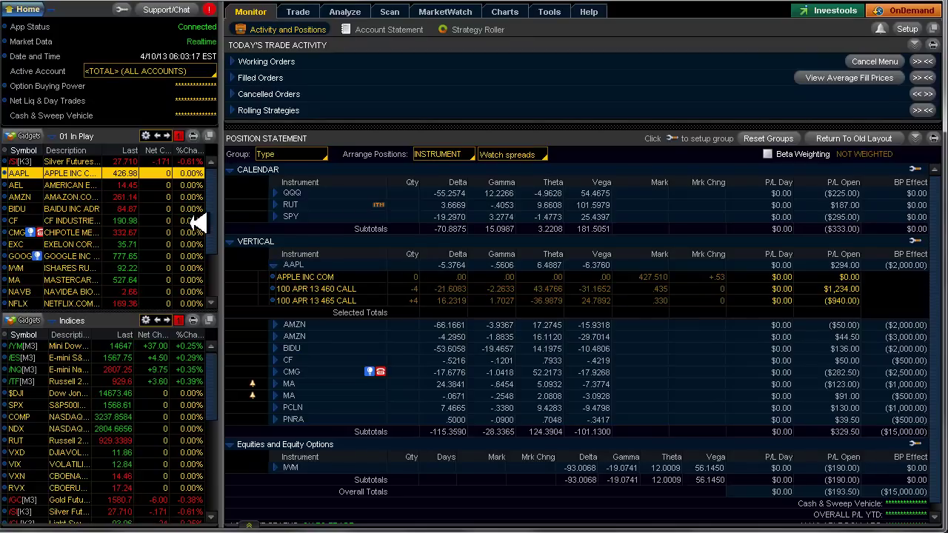
Load NFLX in the Charts window and examine price against the APR strike line drawn near 195
{"action": "key", "text": "alt+Tab"}
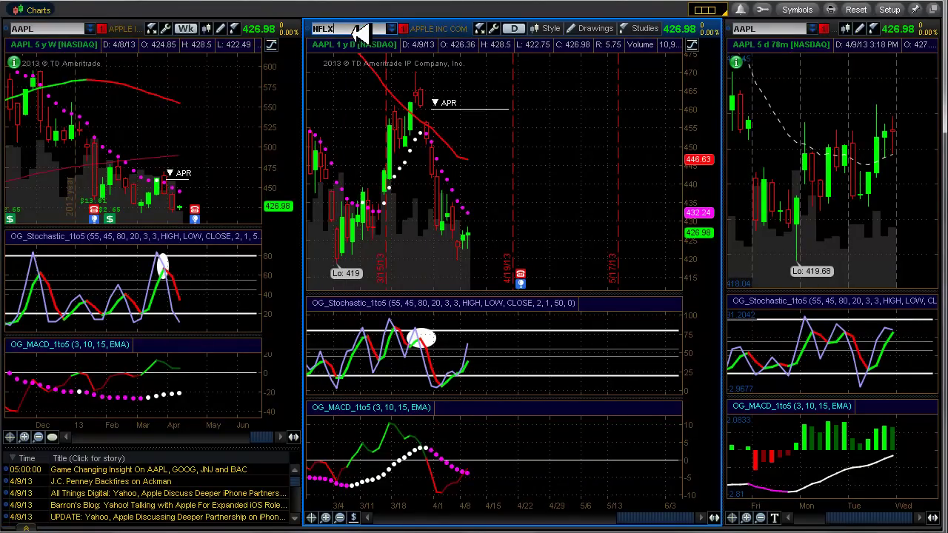
{"action": "key", "text": "Return"}
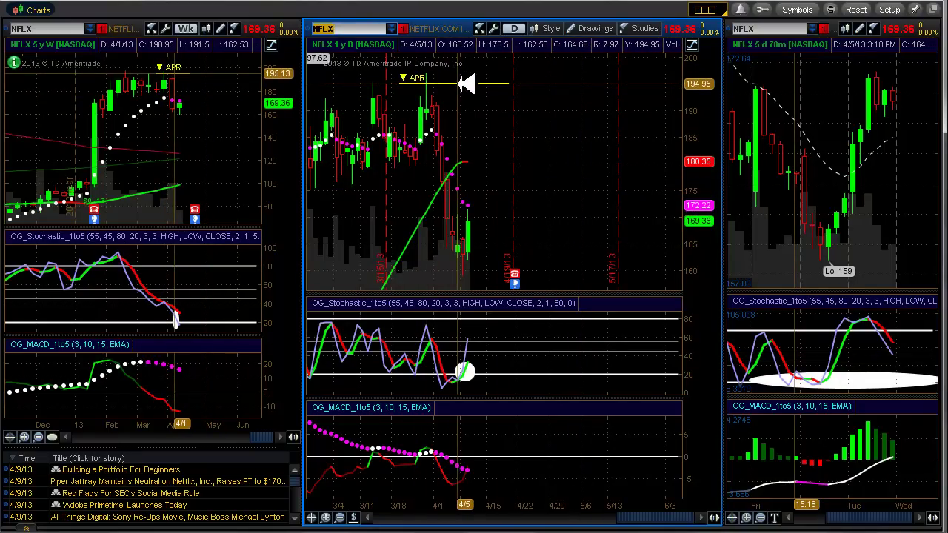
{"action": "mouse_move", "coordinate": [458, 84]}
{"action": "key", "text": "alt+Tab"}
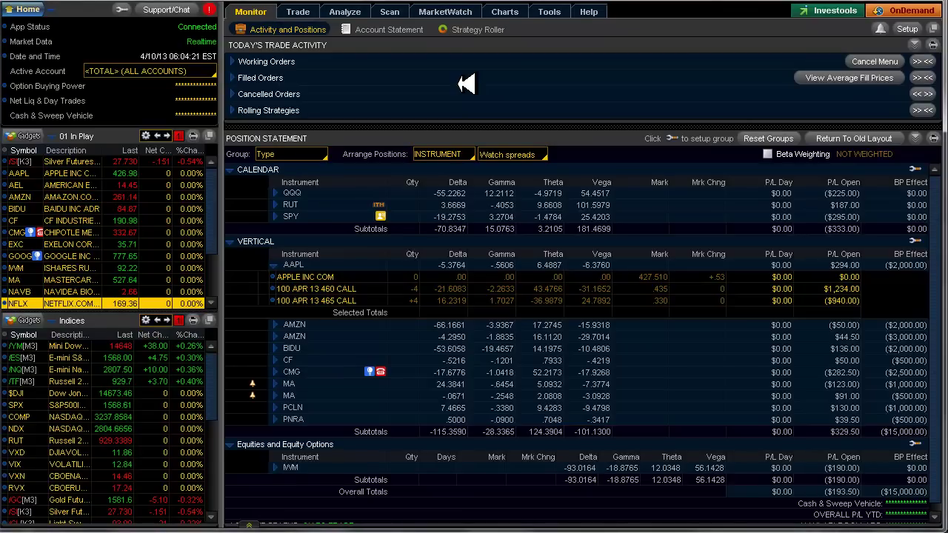
{"action": "key", "text": "alt+Tab"}
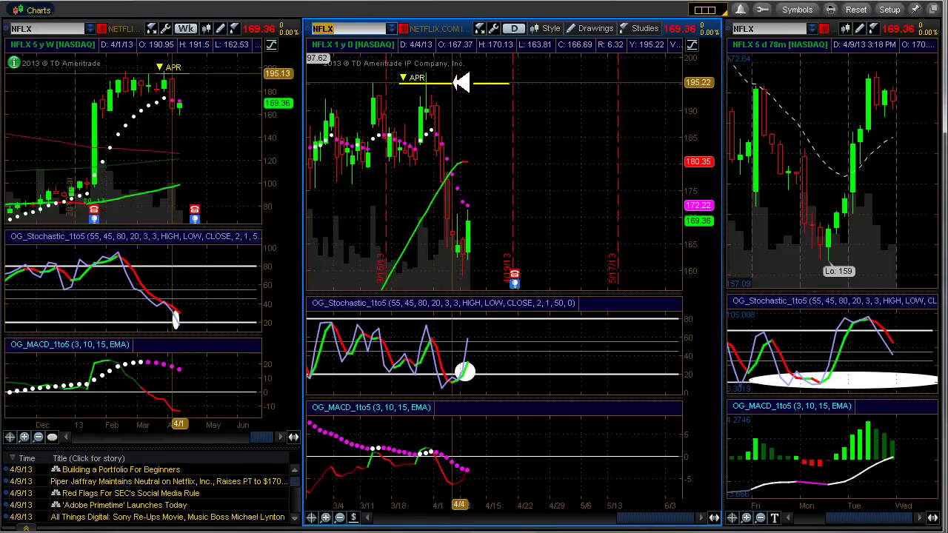
{"action": "mouse_move", "coordinate": [461, 82]}
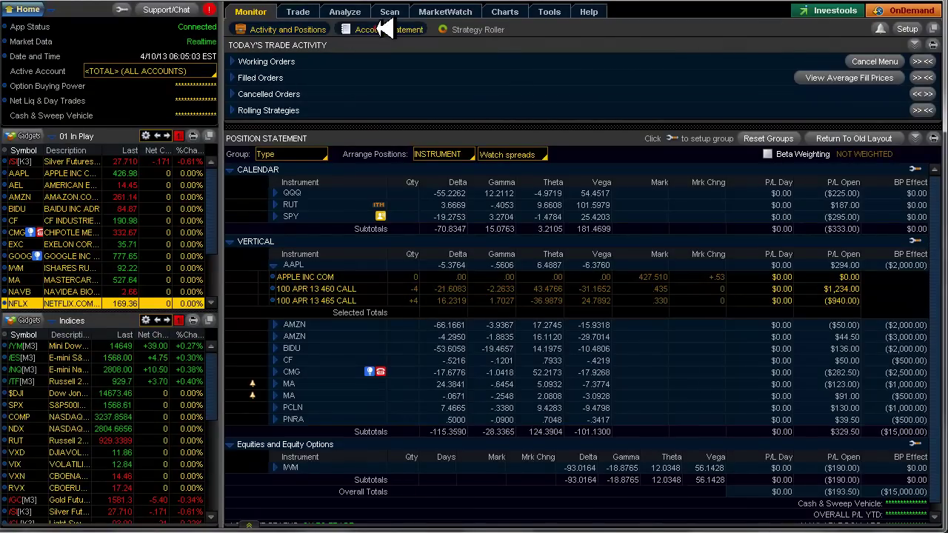
Open the NFLX account statement for the first IRA account and show the trade history going 30 days back
{"action": "left_click", "coordinate": [395, 29]}
{"action": "left_click", "coordinate": [185, 72]}
{"action": "left_click", "coordinate": [174, 98]}
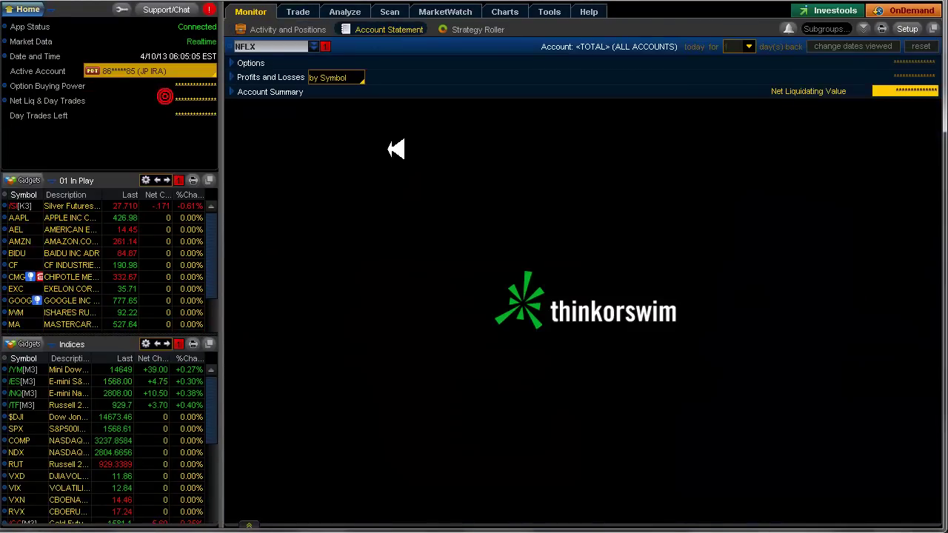
{"action": "left_click", "coordinate": [749, 46]}
{"action": "left_click", "coordinate": [732, 74]}
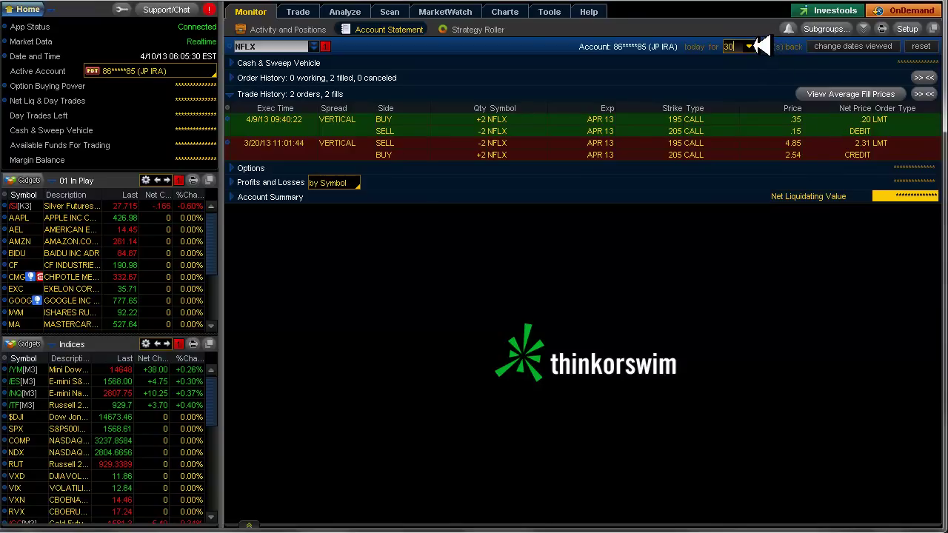
Return to the position statement with <TOTAL> (ALL ACCOUNTS) as the active account and collapse the AAPL position
{"action": "left_click", "coordinate": [287, 29]}
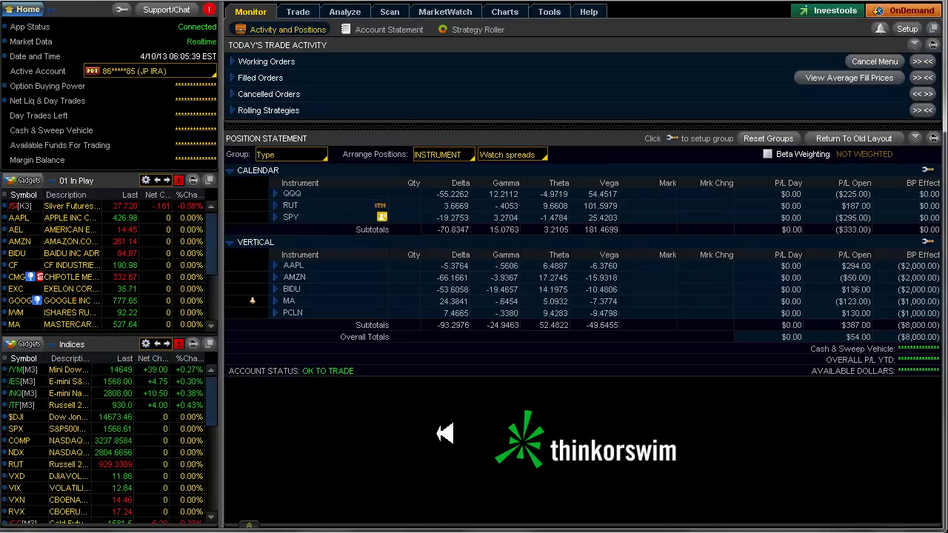
{"action": "left_click", "coordinate": [191, 71]}
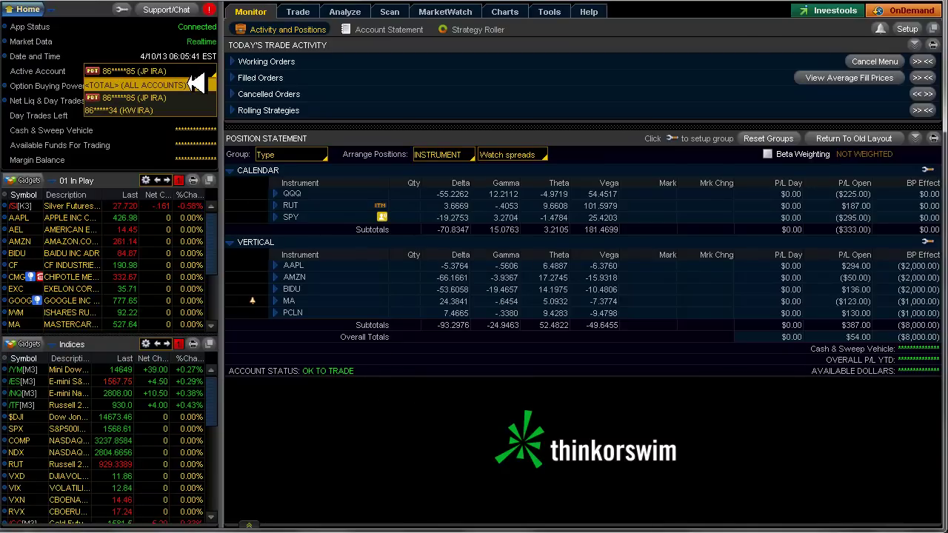
{"action": "left_click", "coordinate": [194, 84]}
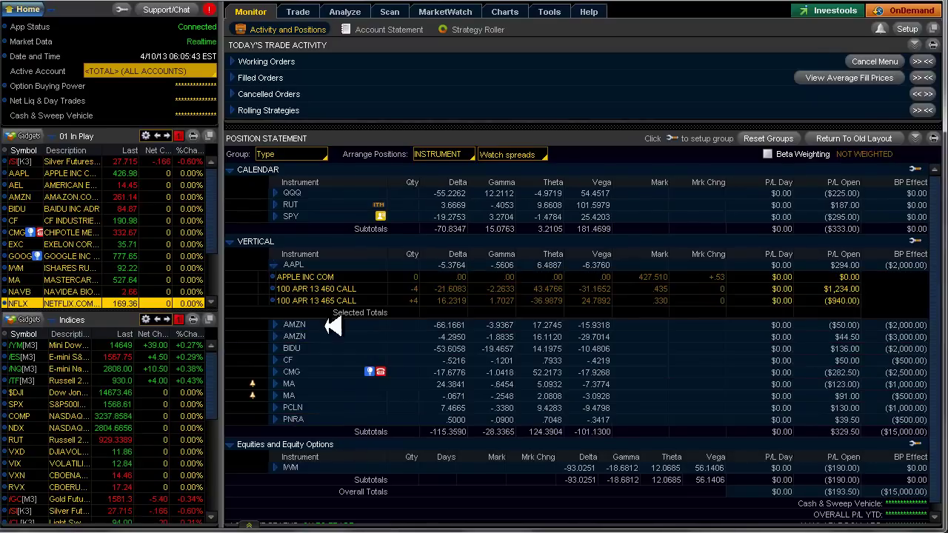
{"action": "left_click", "coordinate": [275, 266]}
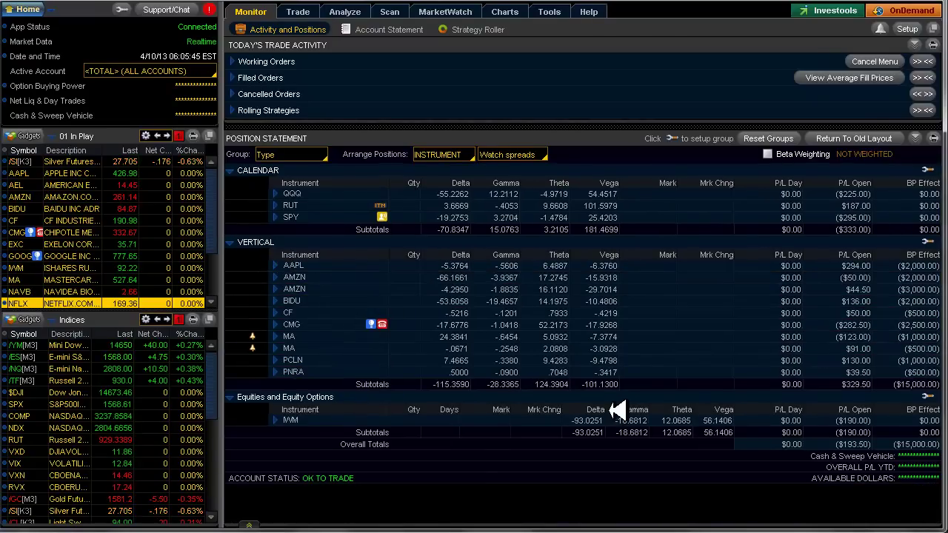
Expand the CMG position, examine its risk profile and charts, and return to the position statement
{"action": "left_click", "coordinate": [277, 323]}
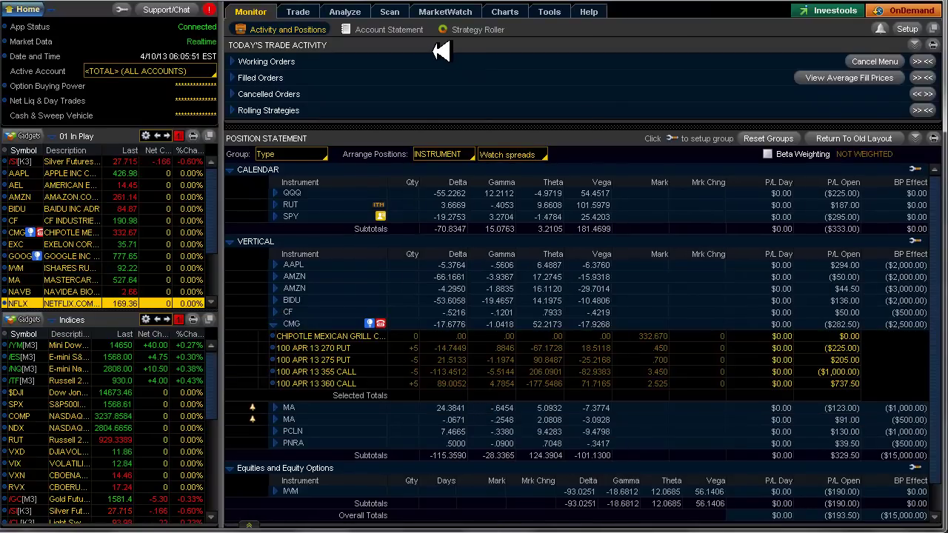
{"action": "left_click", "coordinate": [340, 10]}
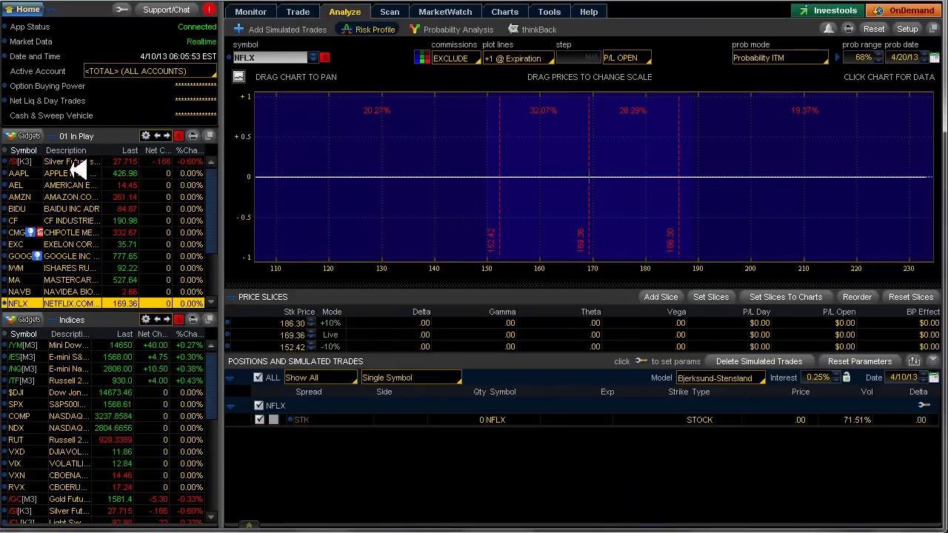
{"action": "left_click", "coordinate": [18, 233]}
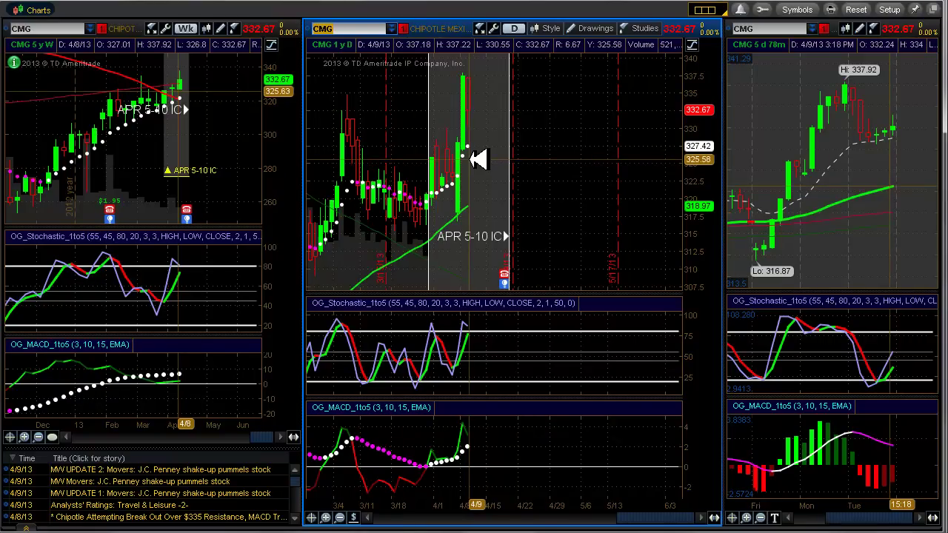
{"action": "mouse_move", "coordinate": [478, 160]}
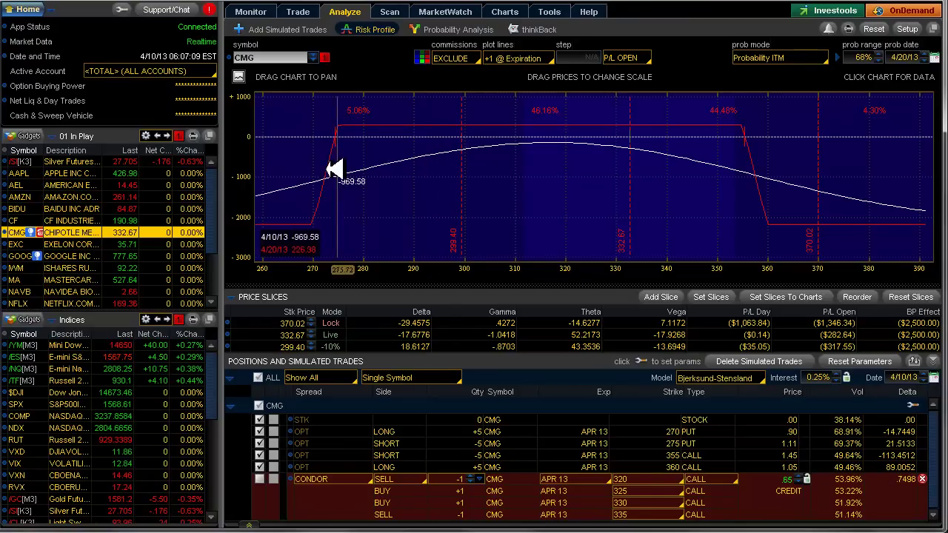
{"action": "left_click", "coordinate": [272, 9]}
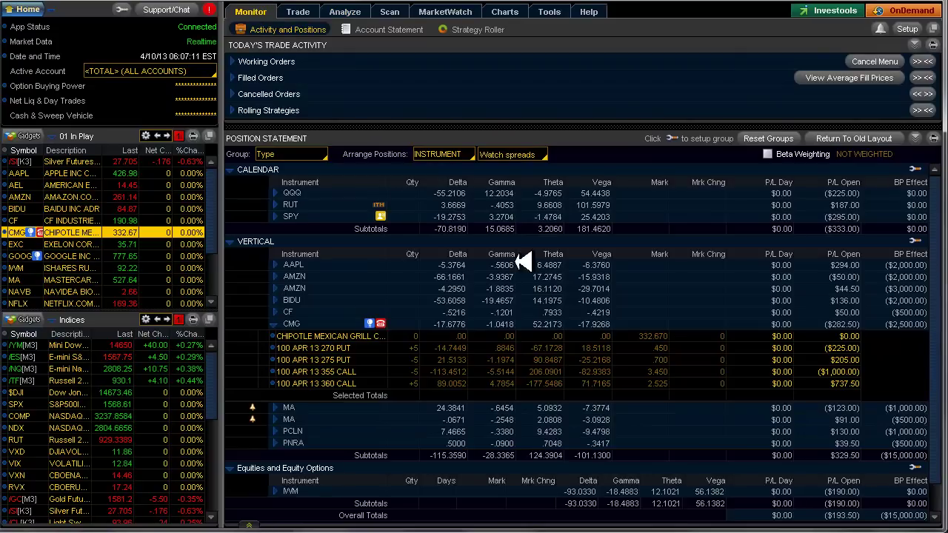
Collapse the CMG position and show the risk profile of AMZN
{"action": "left_click", "coordinate": [275, 324]}
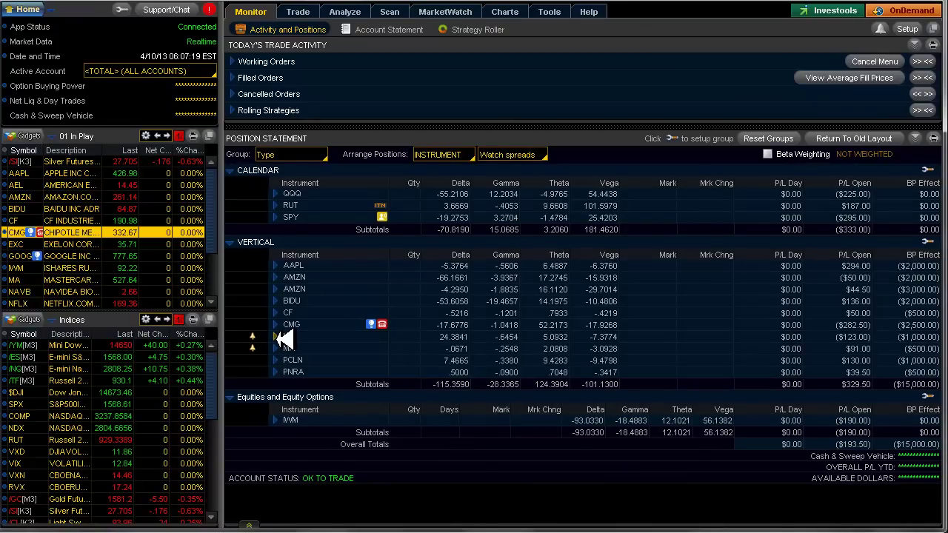
{"action": "left_click", "coordinate": [22, 196]}
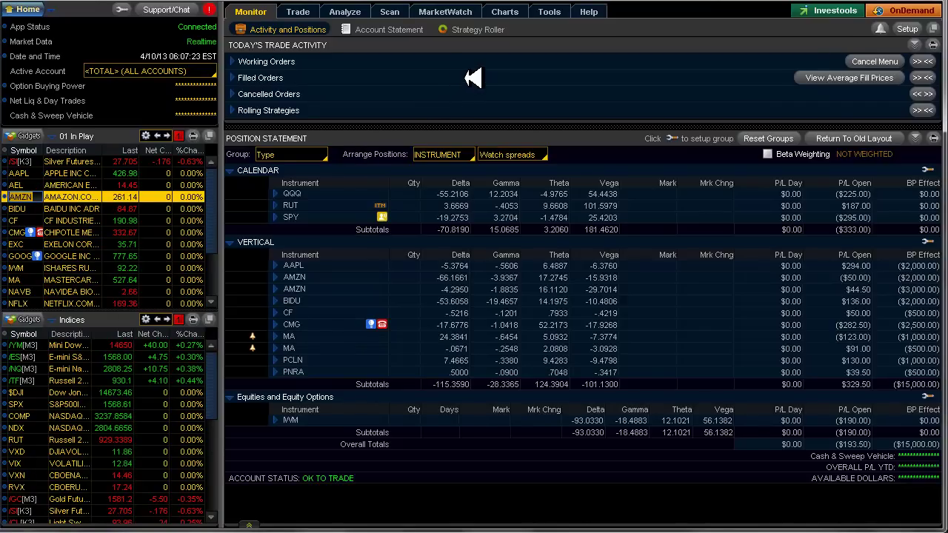
{"action": "left_click", "coordinate": [345, 11]}
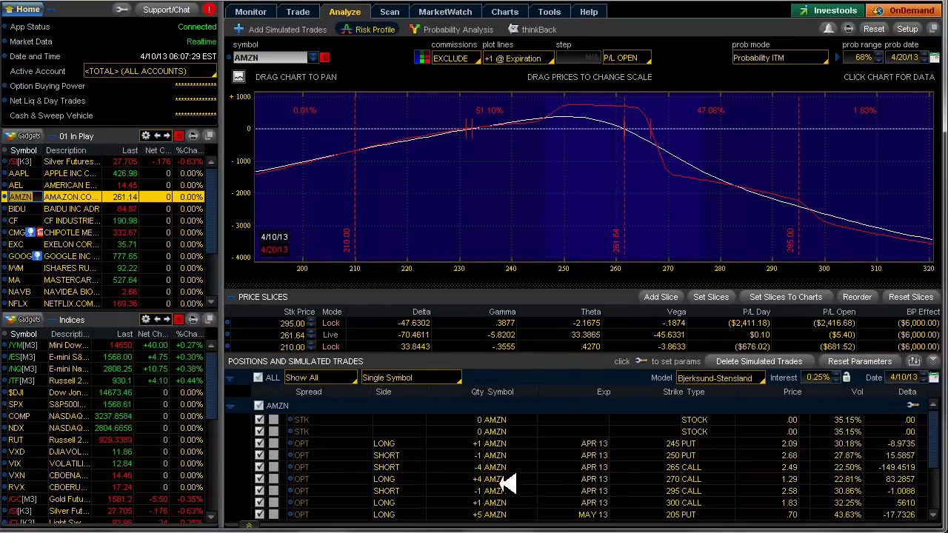
Exclude the six APR 13 option legs and the second stock line from the AMZN risk profile
{"action": "left_click", "coordinate": [260, 503]}
{"action": "left_click", "coordinate": [260, 491]}
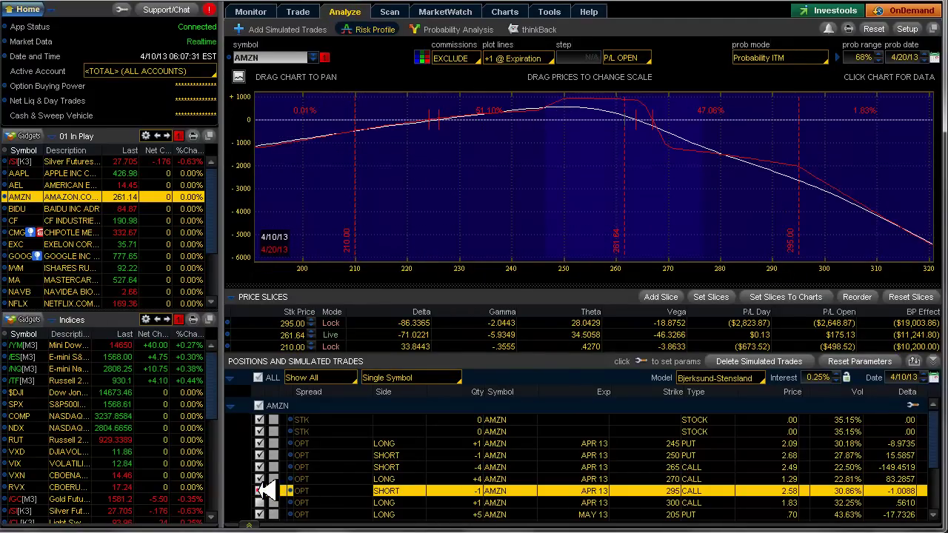
{"action": "left_click", "coordinate": [260, 479]}
{"action": "left_click", "coordinate": [259, 468]}
{"action": "left_click", "coordinate": [259, 456]}
{"action": "left_click", "coordinate": [259, 444]}
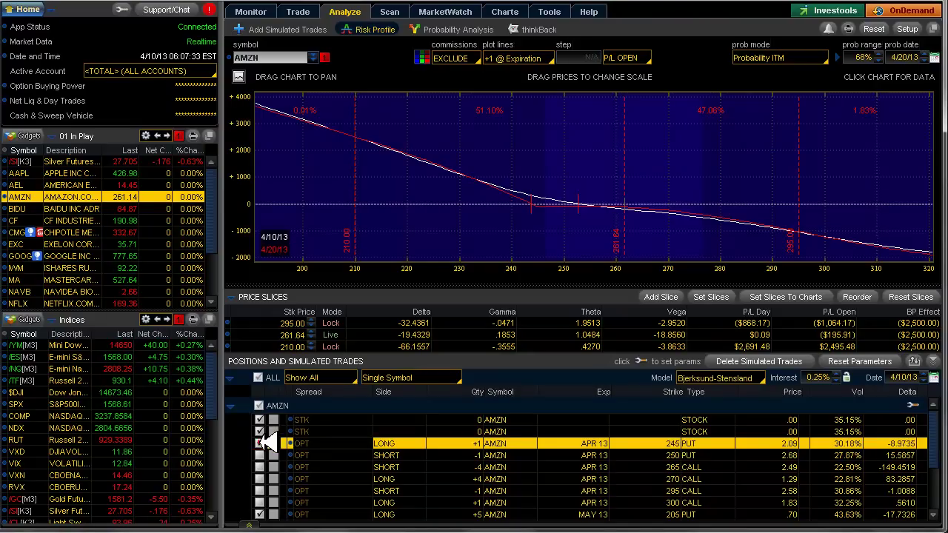
{"action": "left_click", "coordinate": [259, 432]}
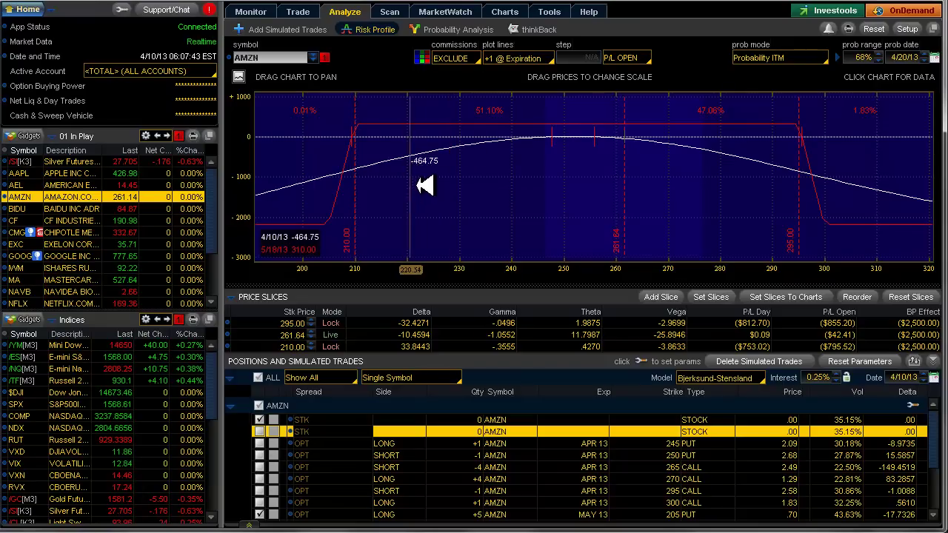
Compress the price scale of the AMZN weekly chart to about 200–320 so both MAY 5-10 IC strike lines fit
{"action": "key", "text": "alt+Tab"}
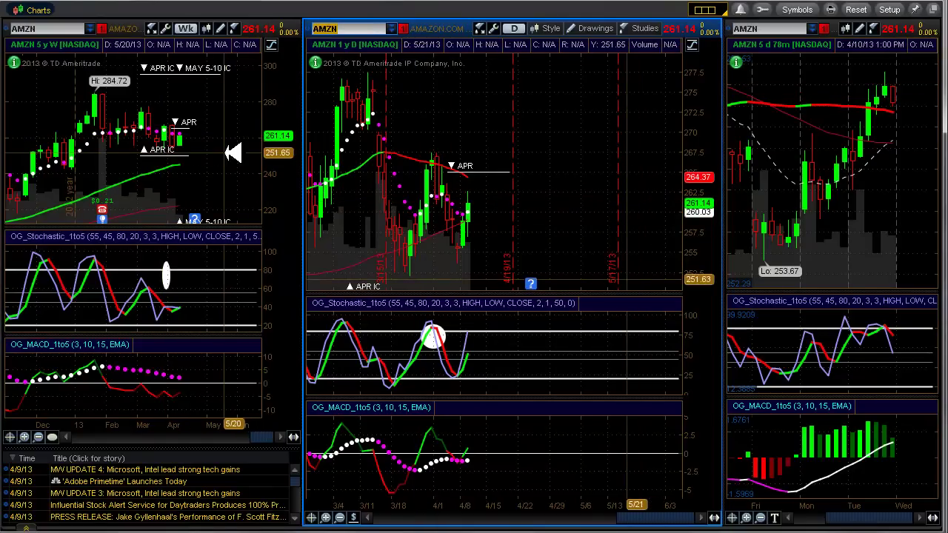
{"action": "left_click_drag", "start_coordinate": [292, 90], "coordinate": [297, 108]}
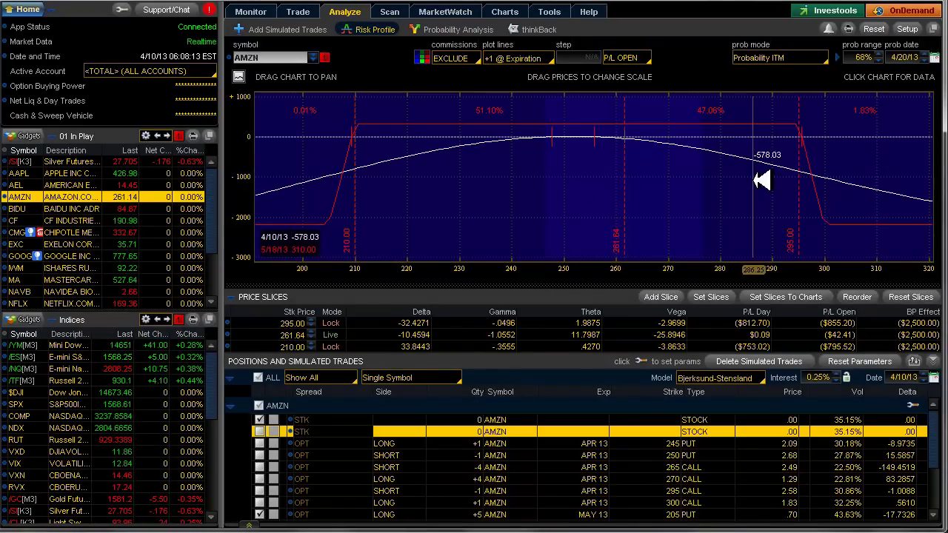
Set the probability date of the AMZN risk profile to 5/18/13
{"action": "left_click", "coordinate": [934, 57]}
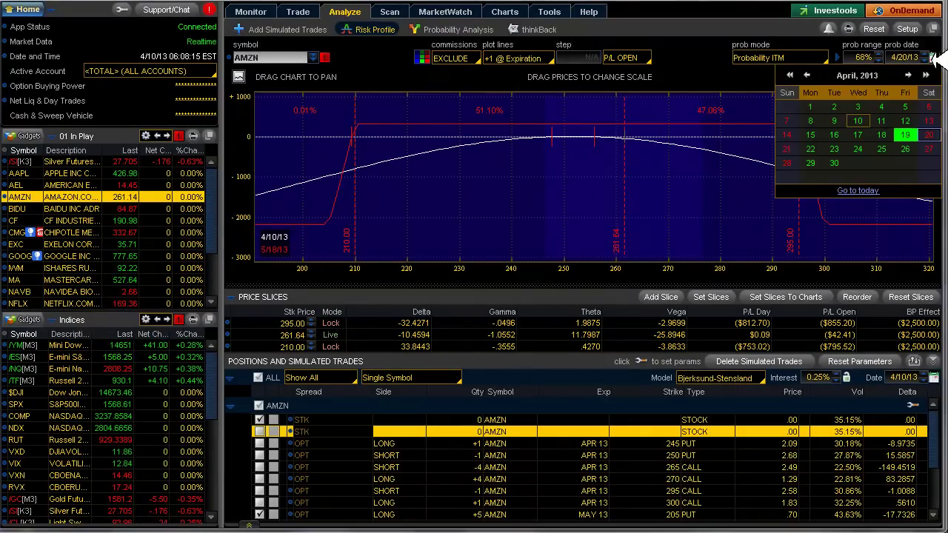
{"action": "left_click", "coordinate": [910, 75]}
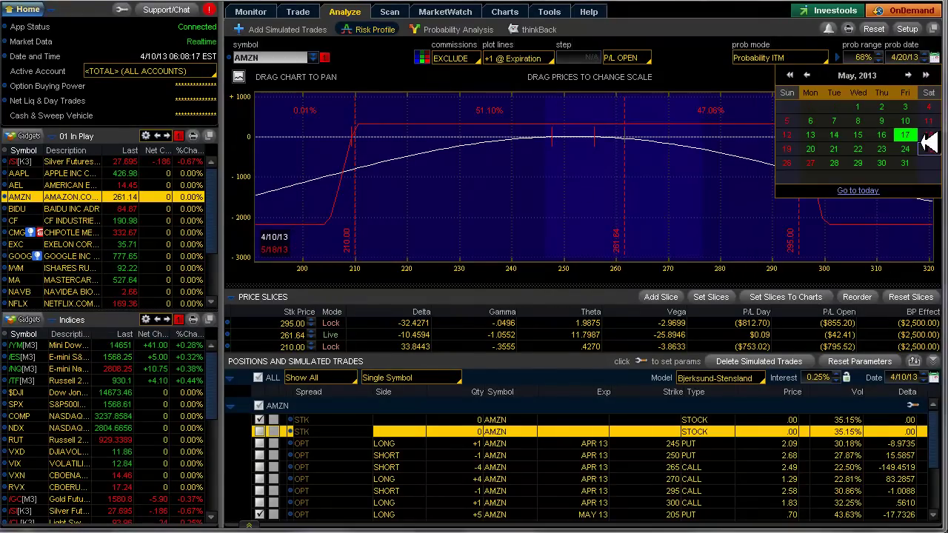
{"action": "left_click", "coordinate": [930, 135]}
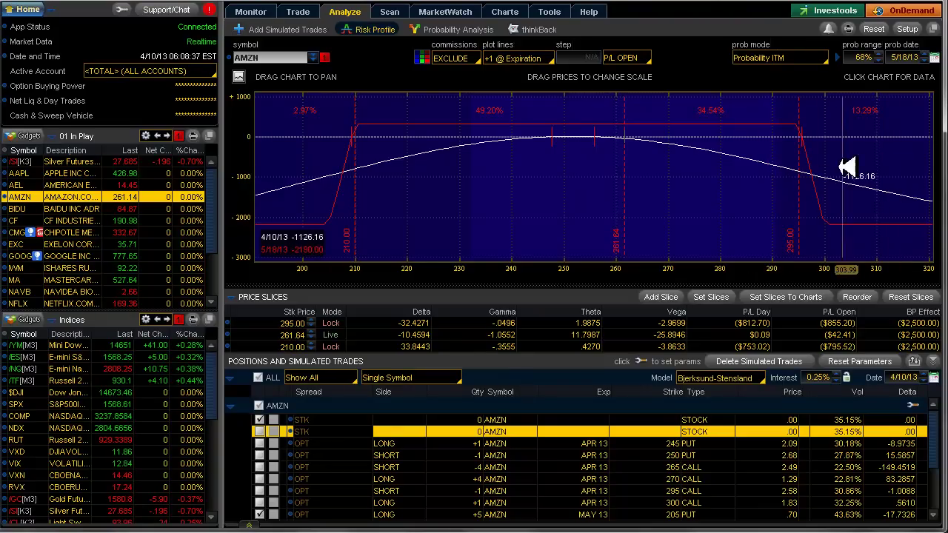
Review the AMZN charts against the risk profile and return to the position statement
{"action": "key", "text": "alt+Tab"}
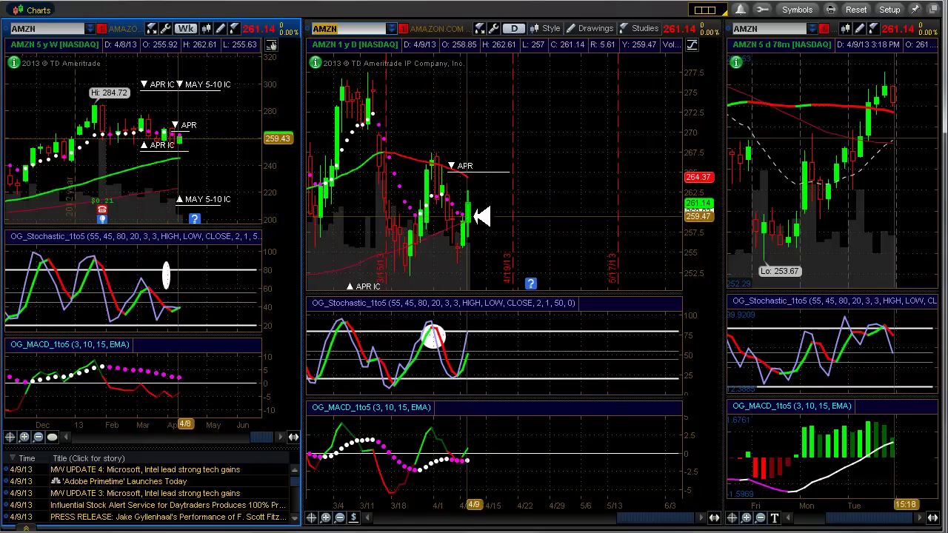
{"action": "key", "text": "alt+Tab"}
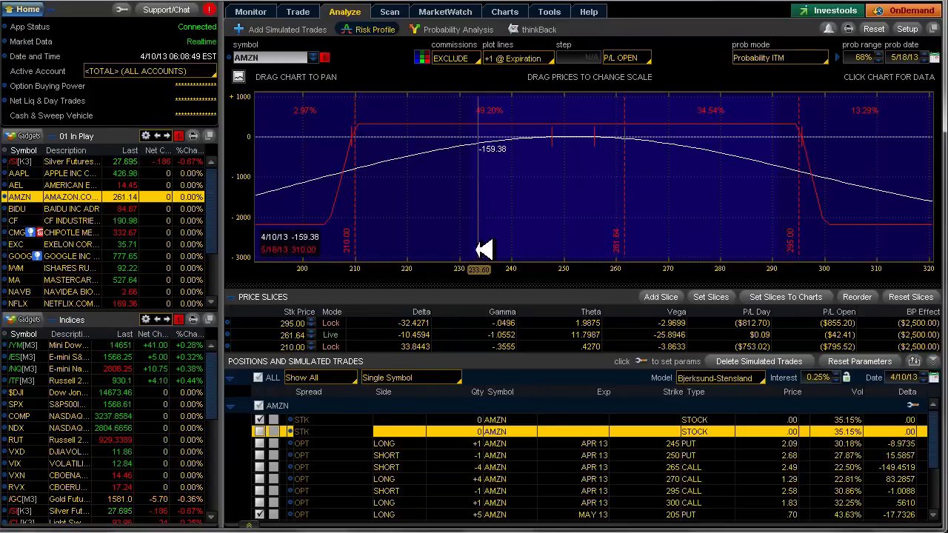
{"action": "left_click", "coordinate": [255, 11]}
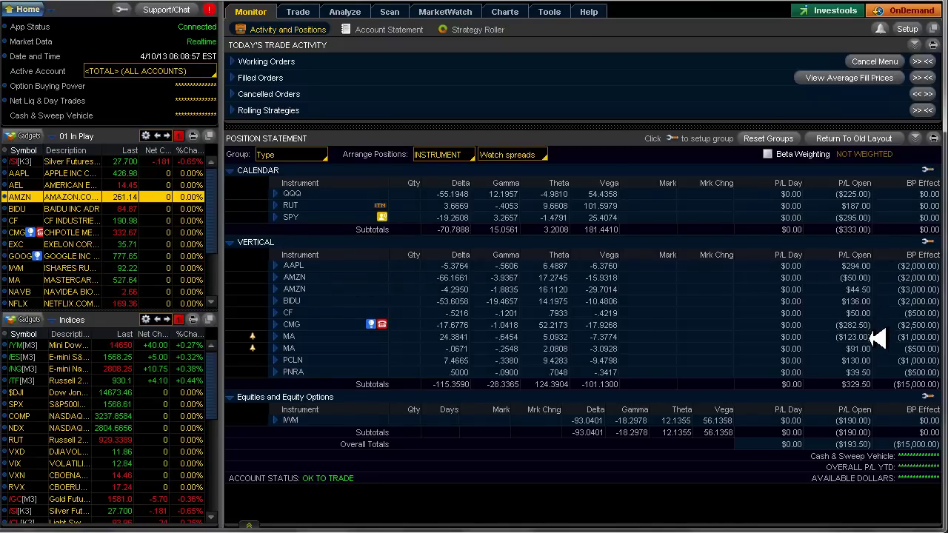
Inspect the legs of the first MA position and examine MA's charts around the APR strike line near 525
{"action": "left_click", "coordinate": [274, 336]}
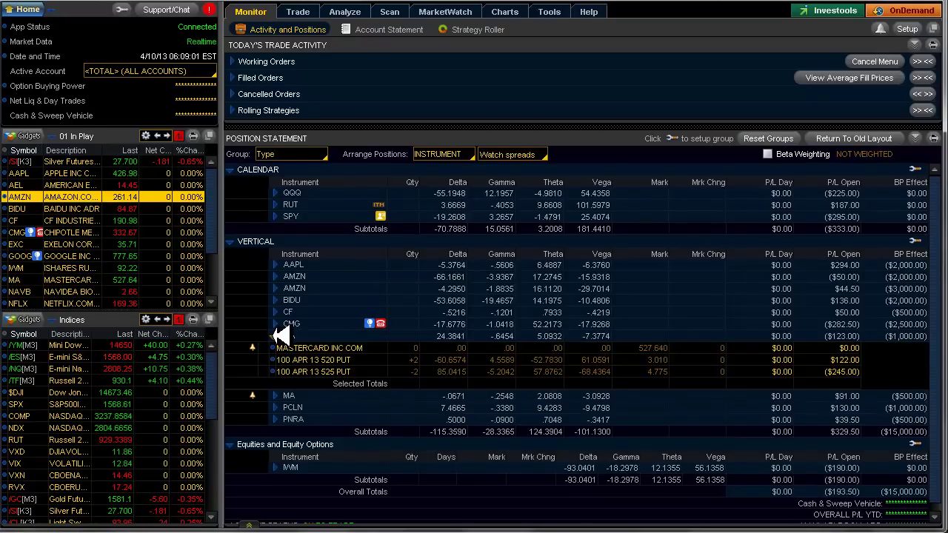
{"action": "left_click", "coordinate": [273, 336]}
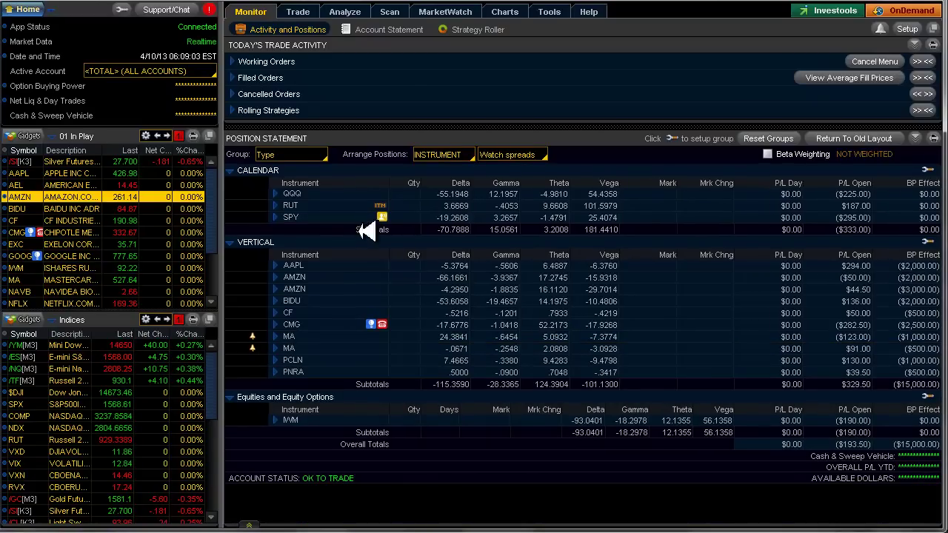
{"action": "key", "text": "alt+Tab"}
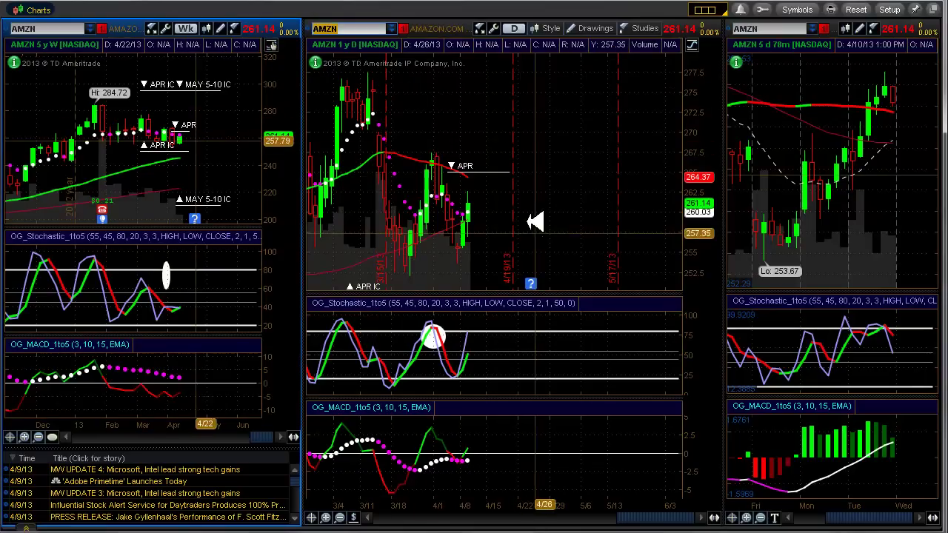
{"action": "key", "text": "alt+Tab"}
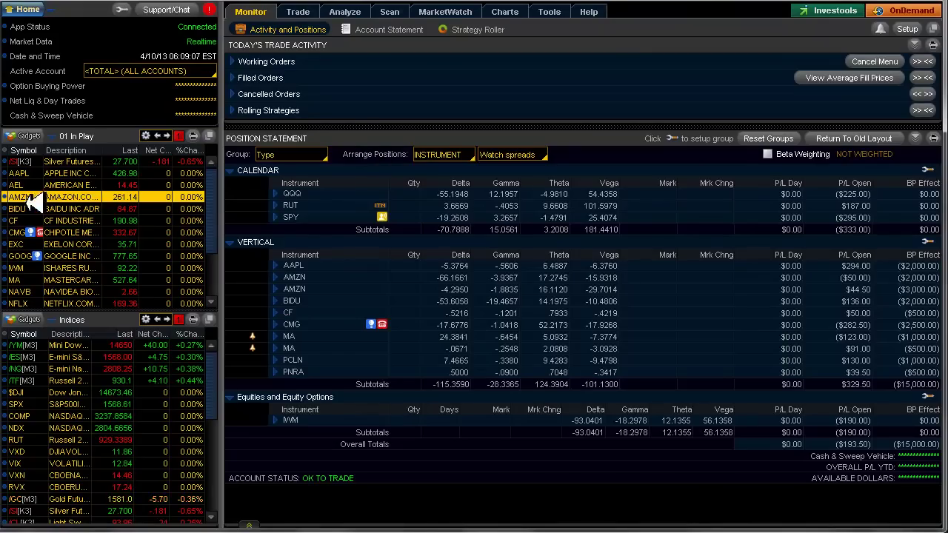
{"action": "left_click", "coordinate": [33, 280]}
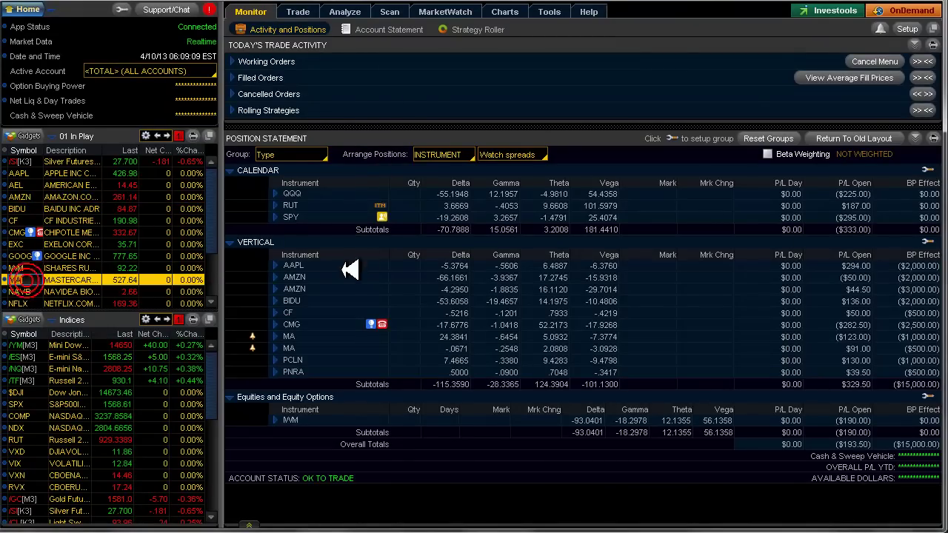
{"action": "key", "text": "alt+Tab"}
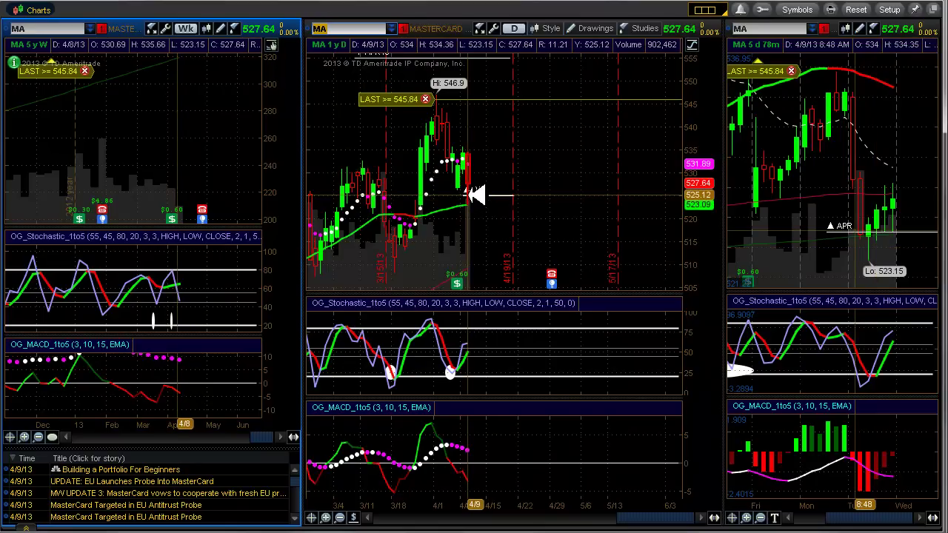
{"action": "mouse_move", "coordinate": [476, 194]}
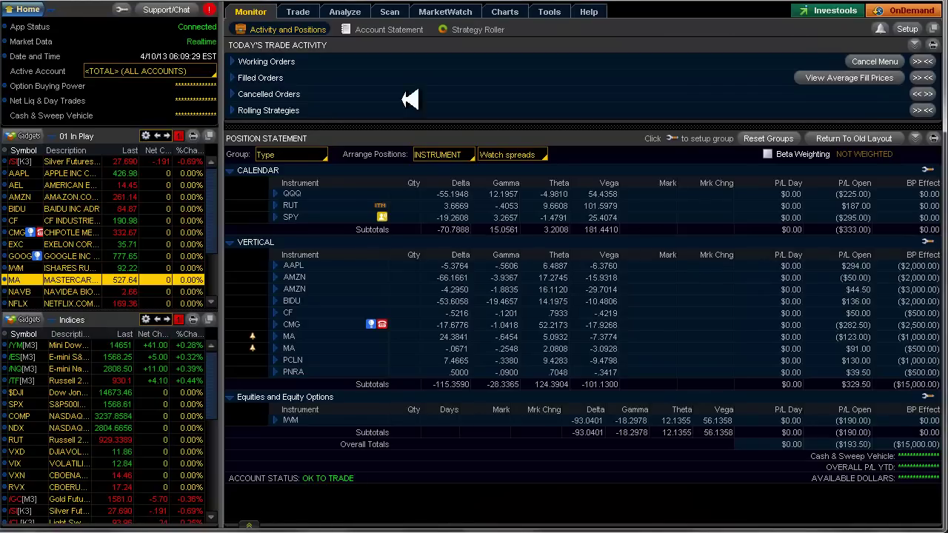
Open the MA option chain, check the upcoming earnings date on the daily chart, and return to the position statement
{"action": "mouse_move", "coordinate": [343, 13]}
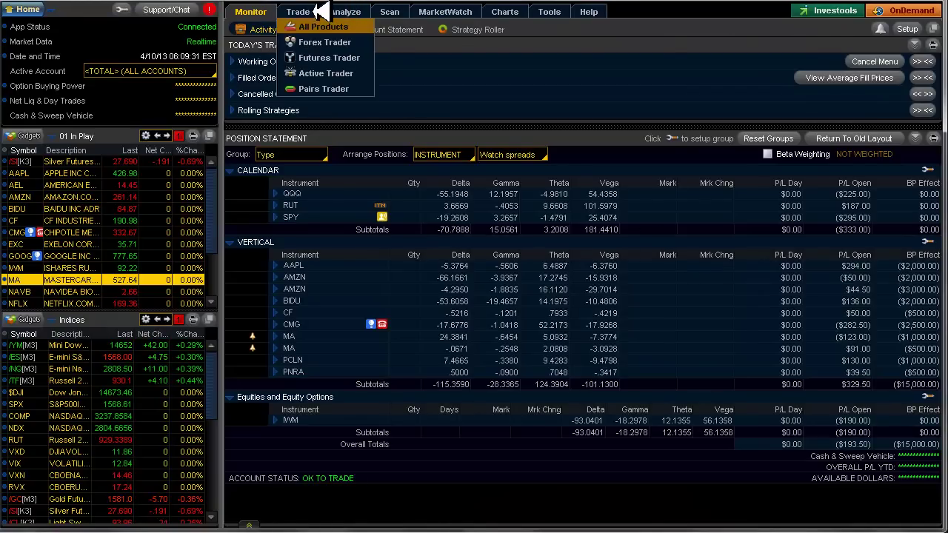
{"action": "left_click", "coordinate": [297, 11]}
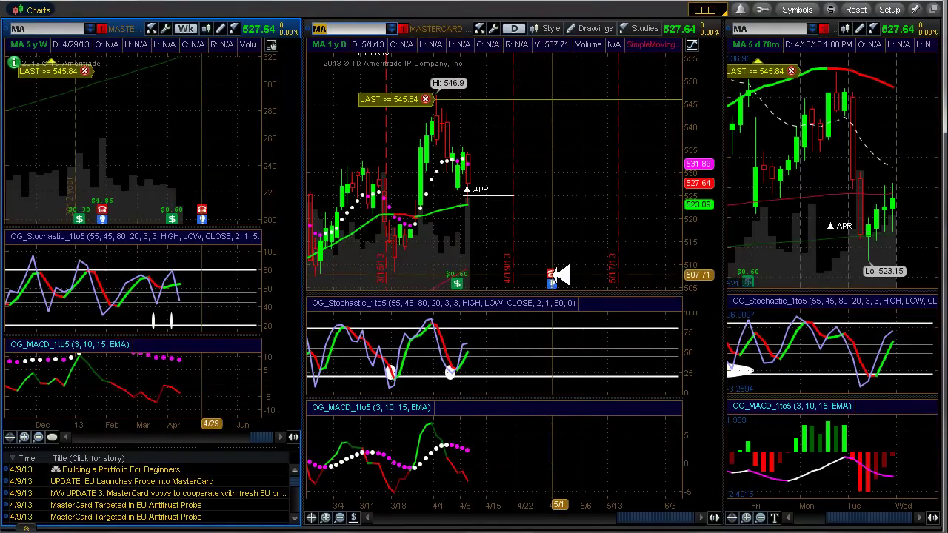
{"action": "mouse_move", "coordinate": [559, 275]}
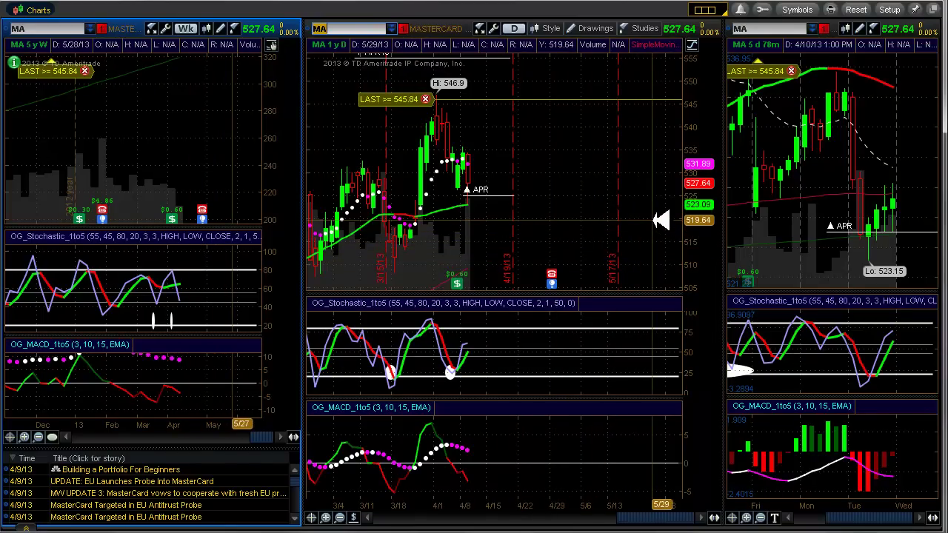
{"action": "key", "text": "alt+Tab"}
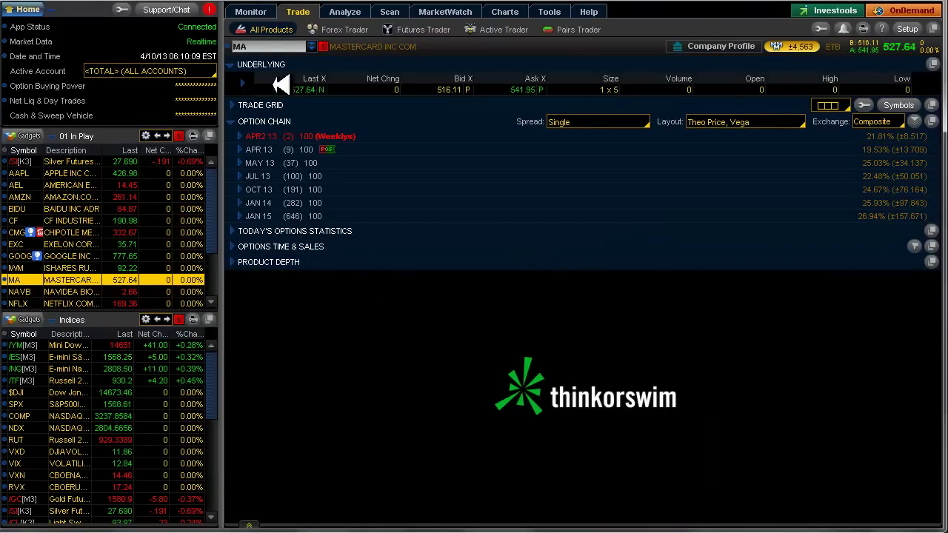
{"action": "left_click", "coordinate": [263, 11]}
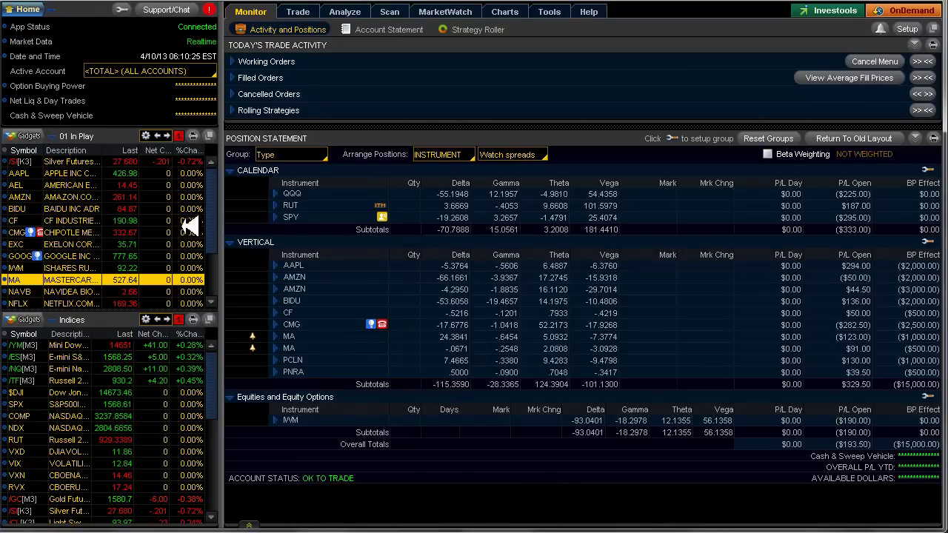
Examine the risk profile of IWM, followed by the risk profile of RUT
{"action": "left_click", "coordinate": [18, 268]}
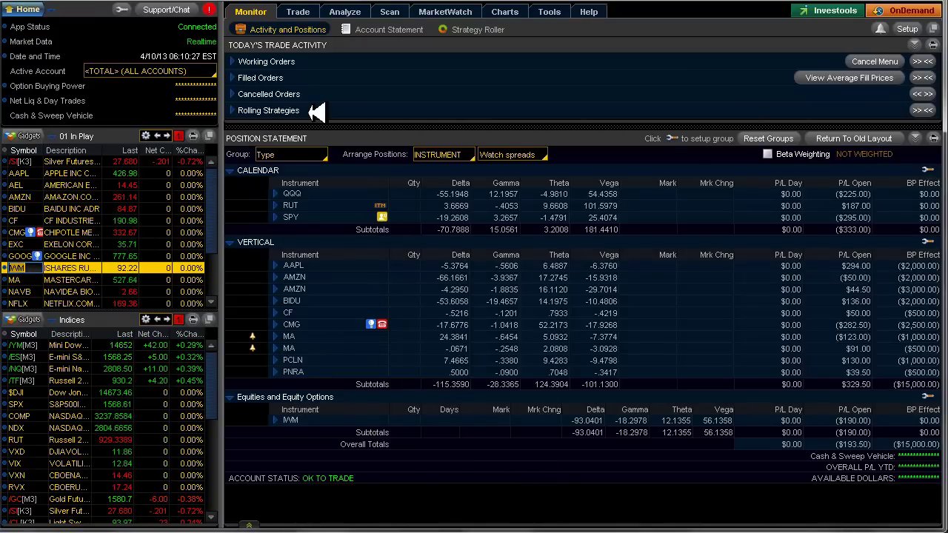
{"action": "left_click", "coordinate": [340, 10]}
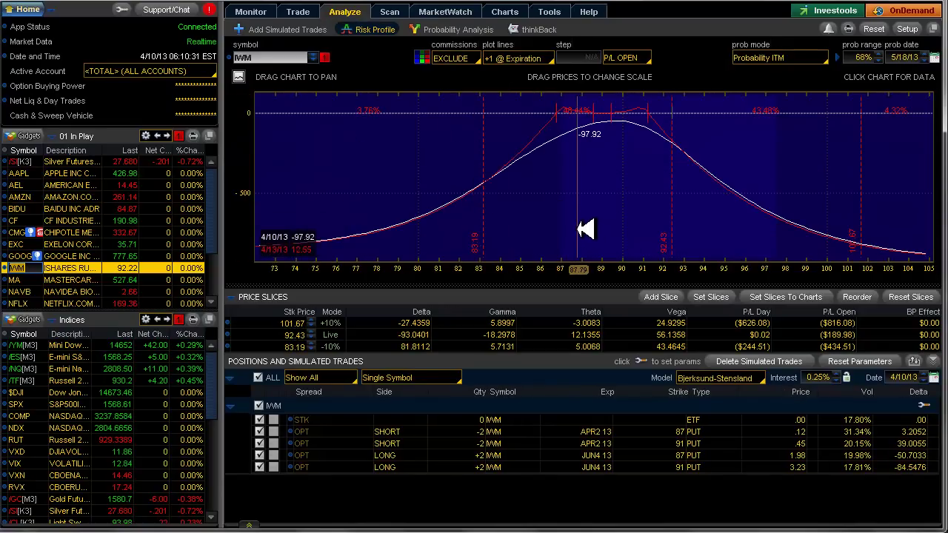
{"action": "scroll", "coordinate": [217, 252], "scroll_direction": "down", "scroll_amount": 1}
{"action": "scroll", "coordinate": [217, 252], "scroll_direction": "down", "scroll_amount": 1}
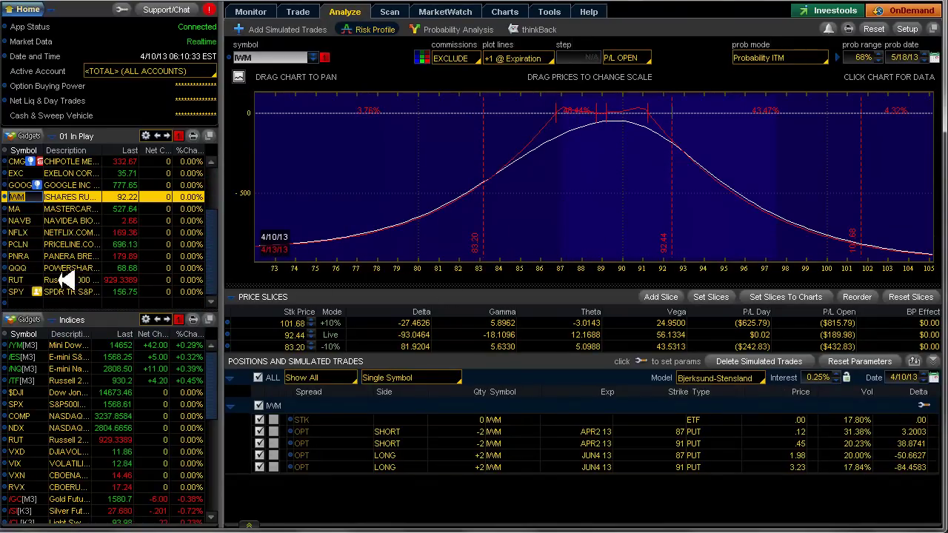
{"action": "left_click", "coordinate": [20, 279]}
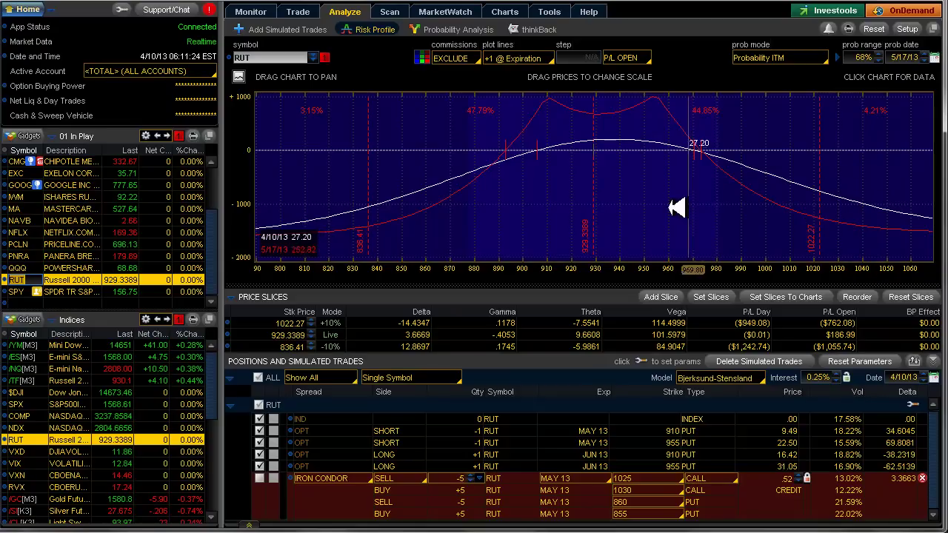
Switch the RUT weekly chart to Auto Scale, examine the RUT charts, and return to the risk profile
{"action": "key", "text": "alt+Tab"}
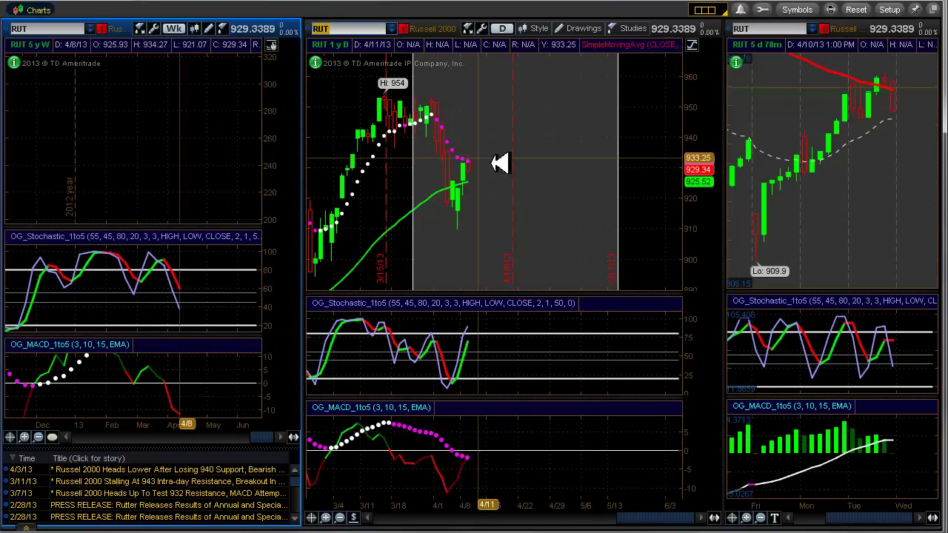
{"action": "left_click", "coordinate": [273, 45]}
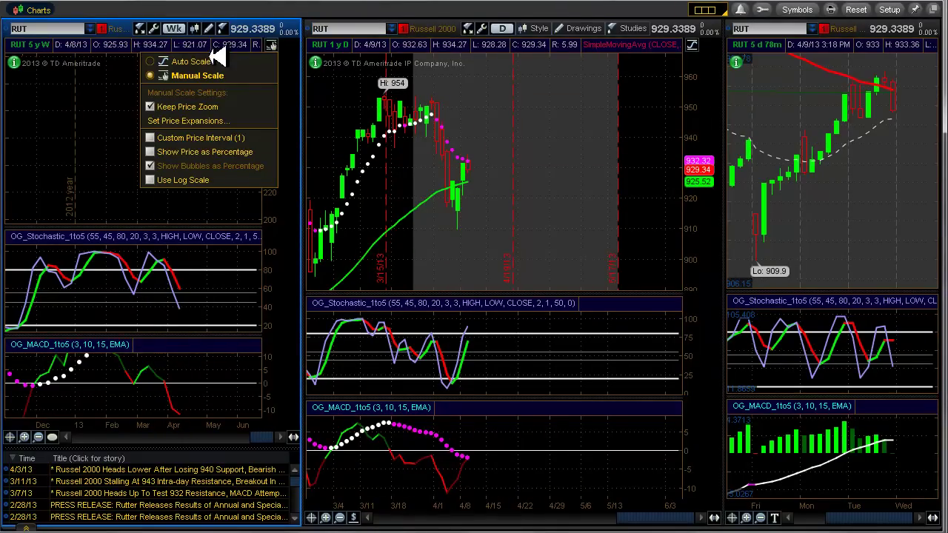
{"action": "left_click", "coordinate": [194, 61]}
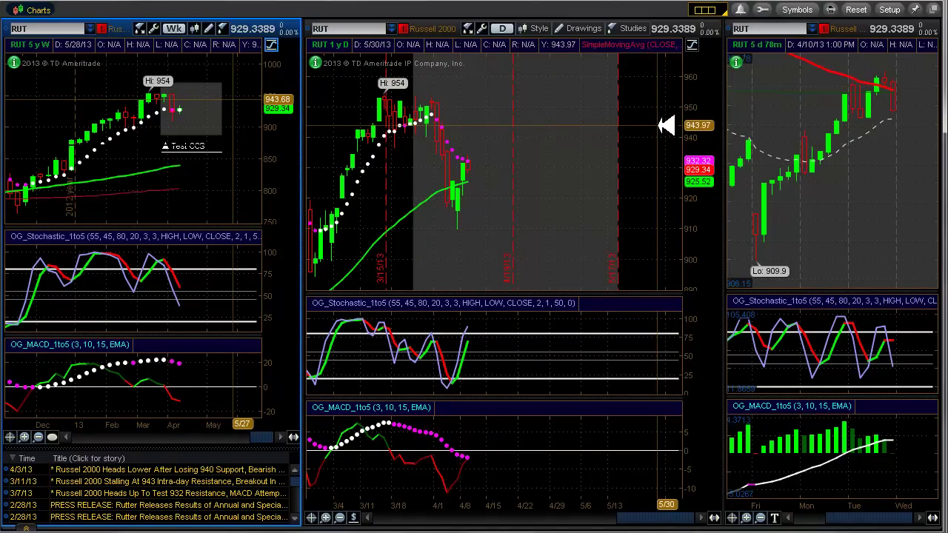
{"action": "key", "text": "alt+Tab"}
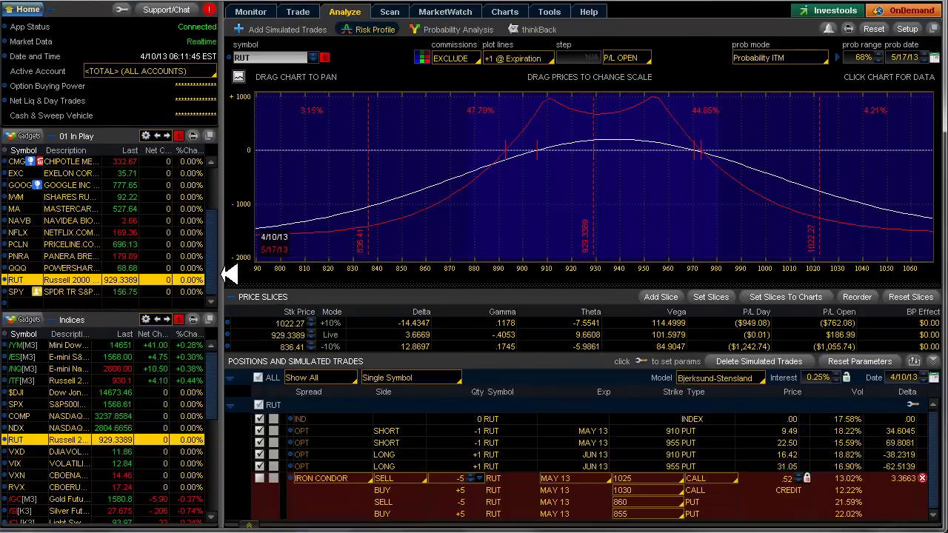
{"action": "scroll", "coordinate": [220, 254], "scroll_direction": "up", "scroll_amount": 2}
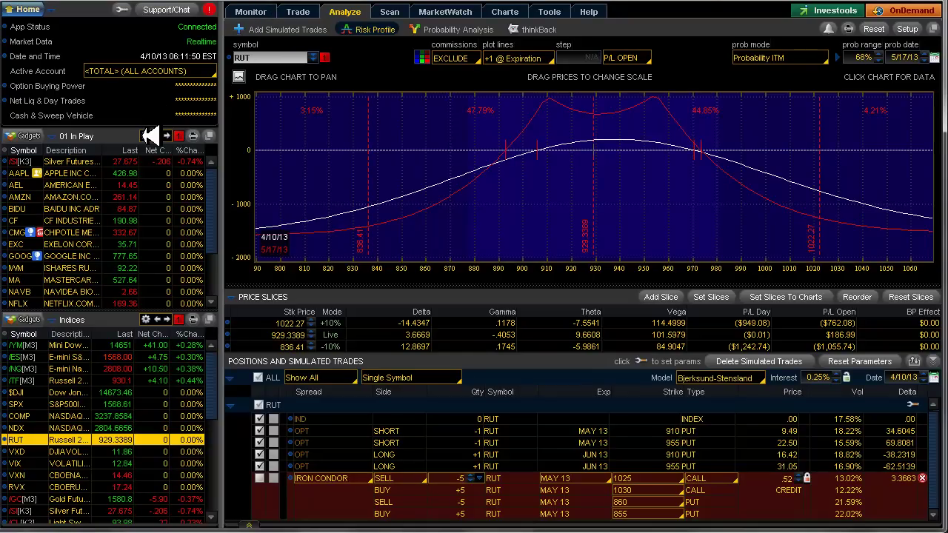
Load the personal watch list 02 A Plus in place of 01 In Play
{"action": "left_click", "coordinate": [147, 136]}
{"action": "mouse_move", "coordinate": [186, 152]}
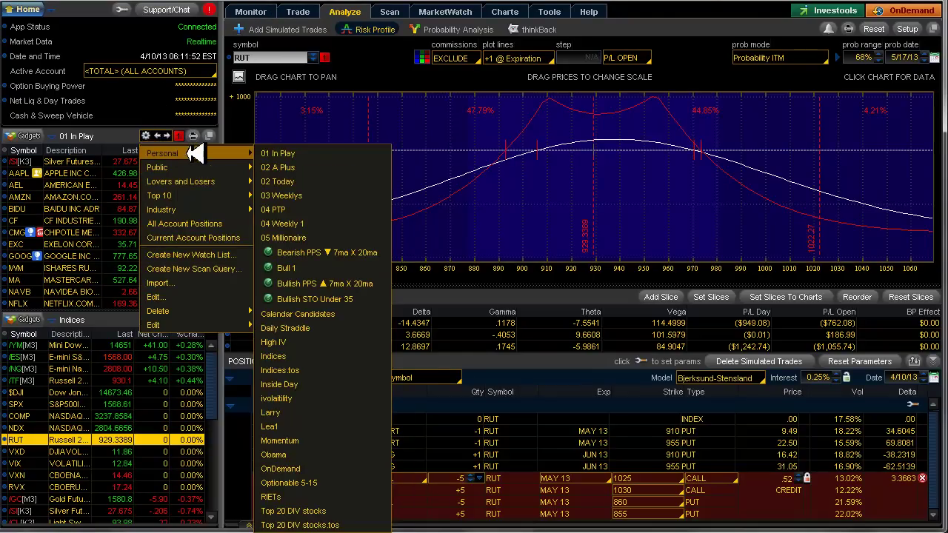
{"action": "left_click", "coordinate": [281, 167]}
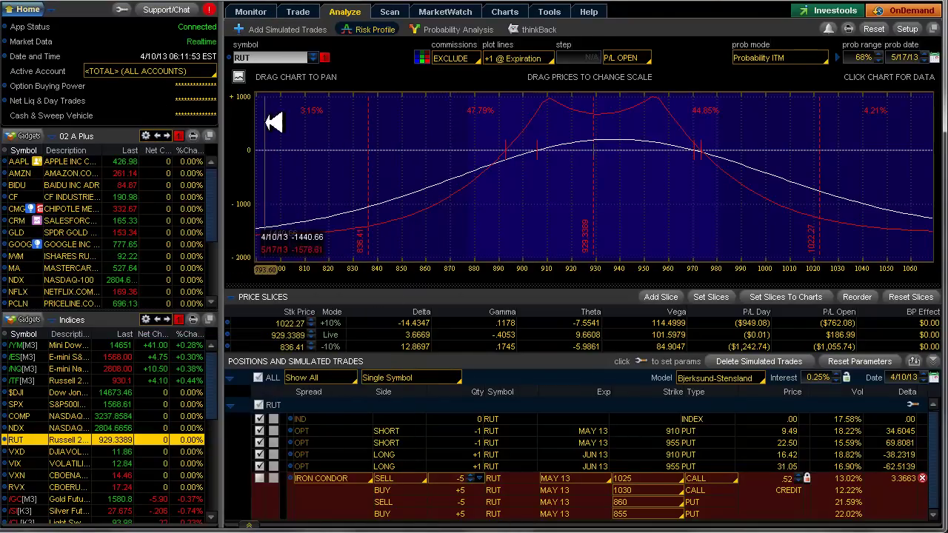
Open the RUT charts and load the saved OG-Swing grid together with its saved drawings
{"action": "left_click", "coordinate": [512, 11]}
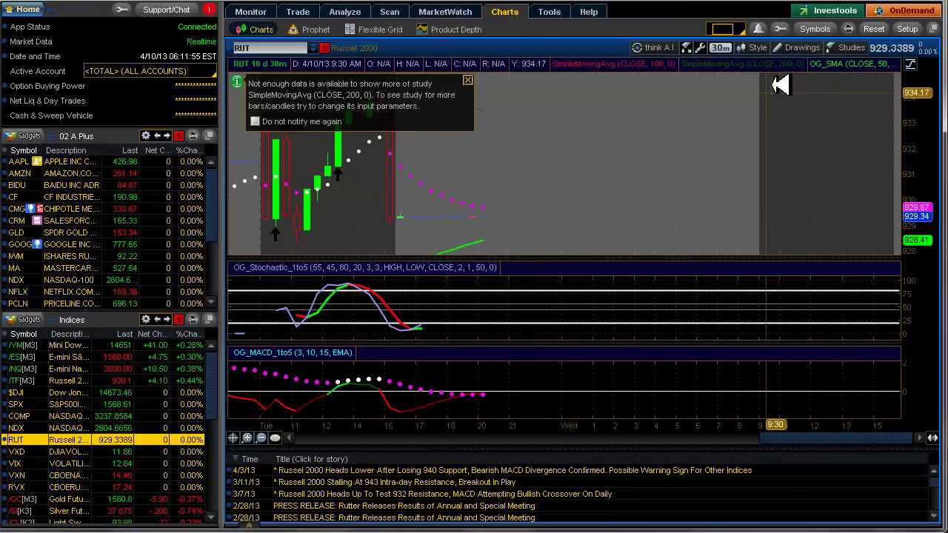
{"action": "left_click", "coordinate": [763, 46]}
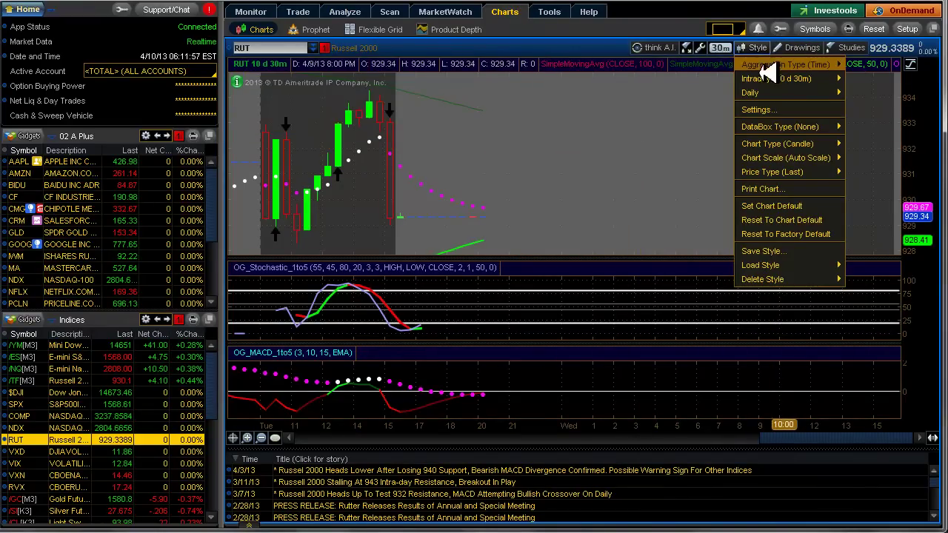
{"action": "mouse_move", "coordinate": [755, 265]}
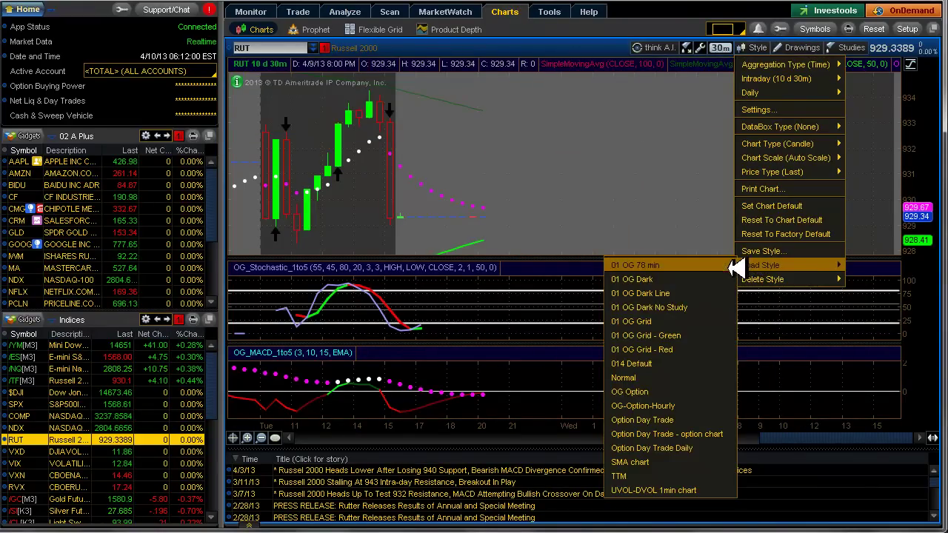
{"action": "left_click", "coordinate": [740, 31]}
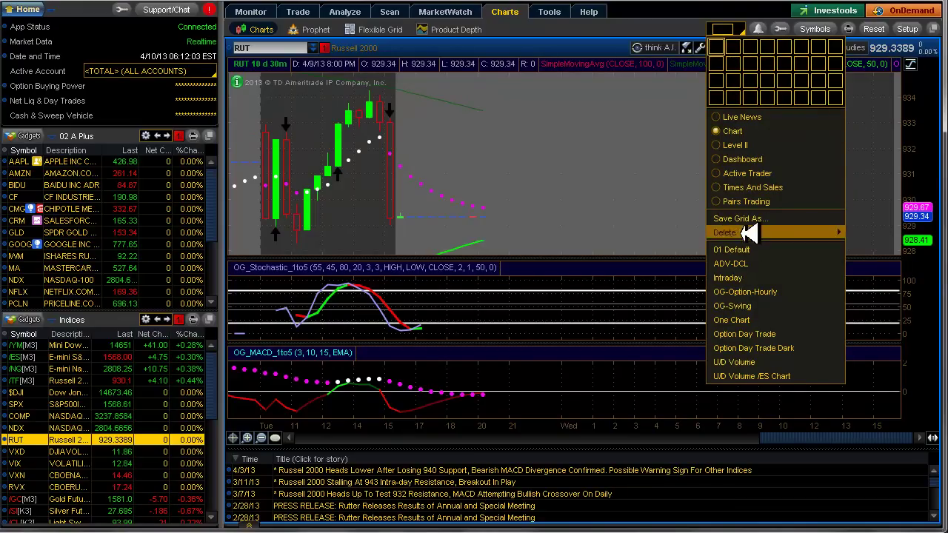
{"action": "left_click", "coordinate": [744, 306]}
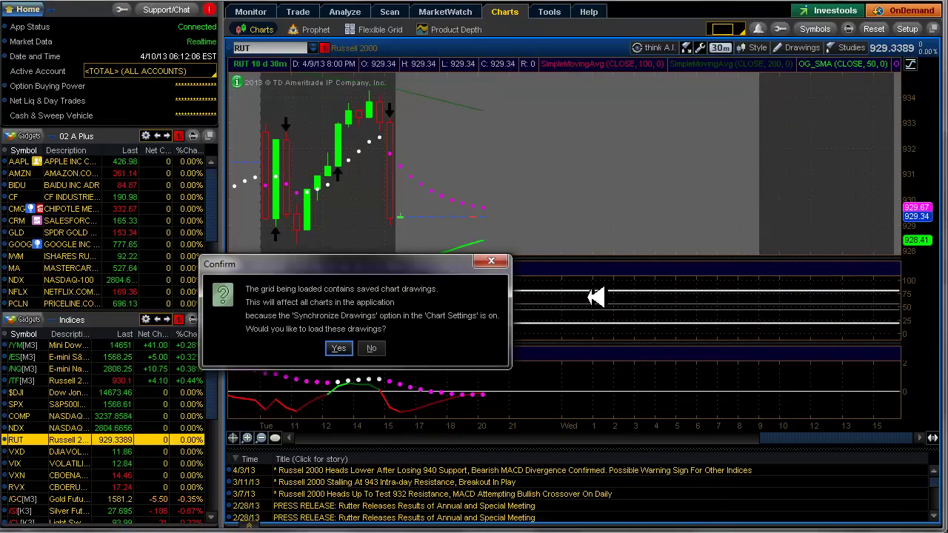
{"action": "left_click", "coordinate": [337, 349]}
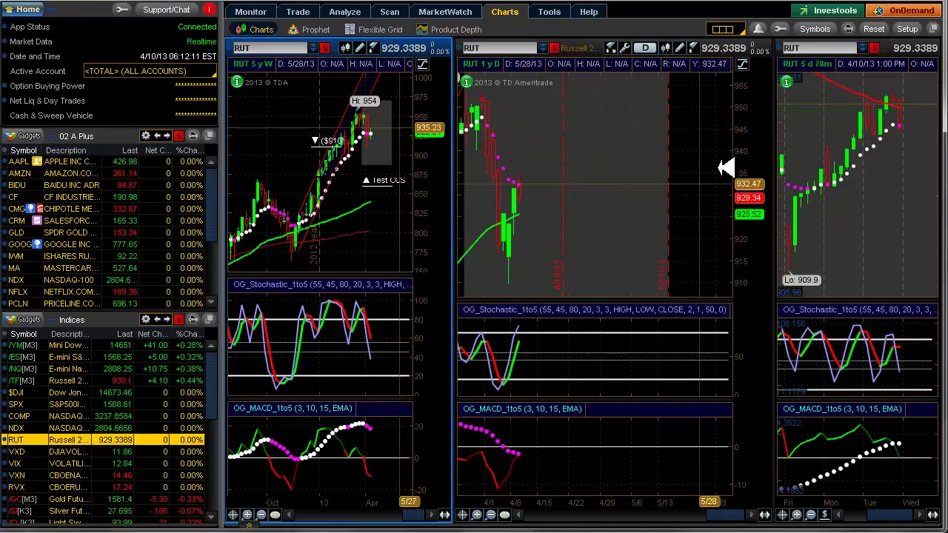
Set the RUT daily chart's time axis expansion area to 10 bars to the right
{"action": "left_click", "coordinate": [626, 47]}
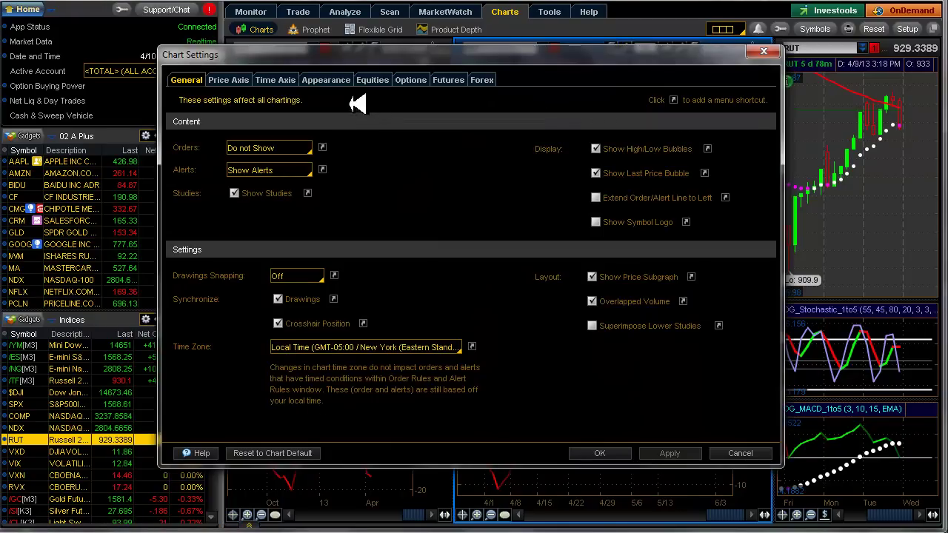
{"action": "left_click", "coordinate": [287, 80]}
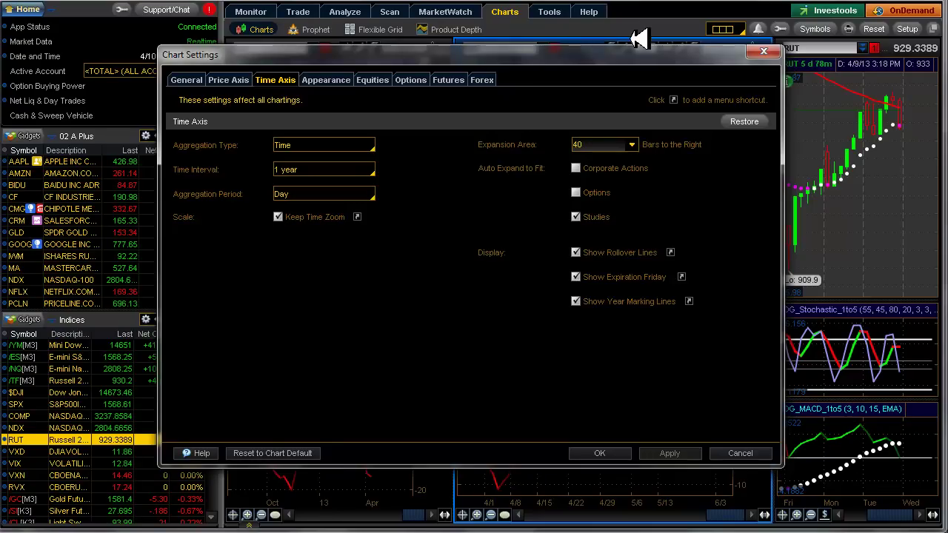
{"action": "left_click", "coordinate": [632, 144]}
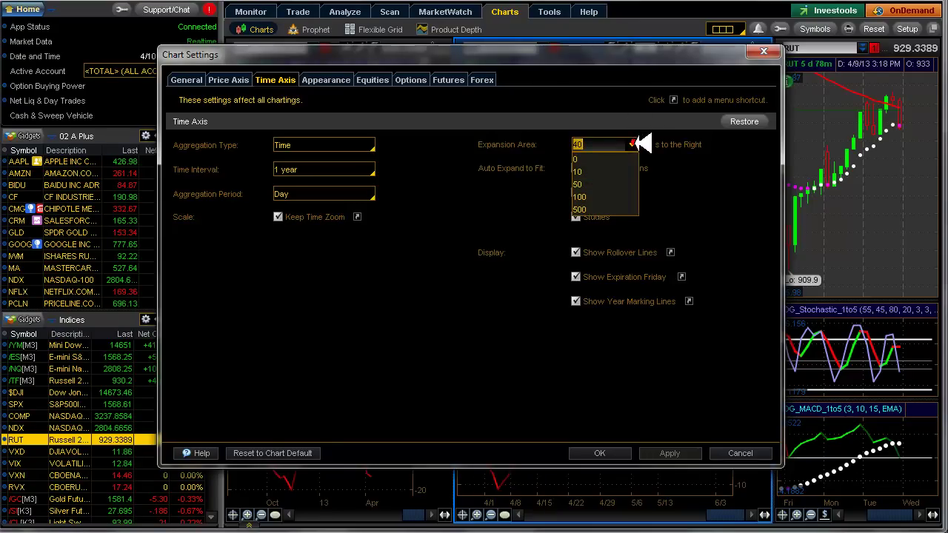
{"action": "left_click", "coordinate": [609, 172]}
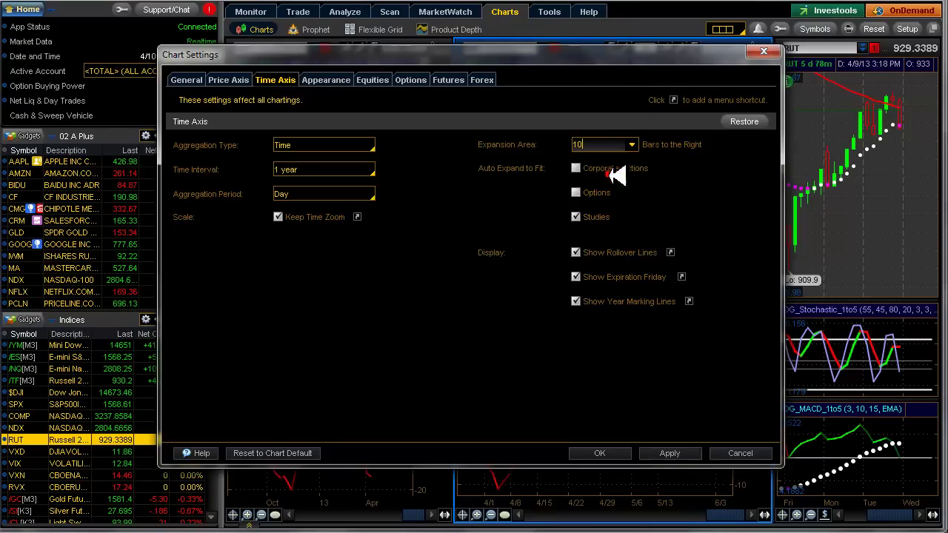
{"action": "left_click", "coordinate": [627, 453]}
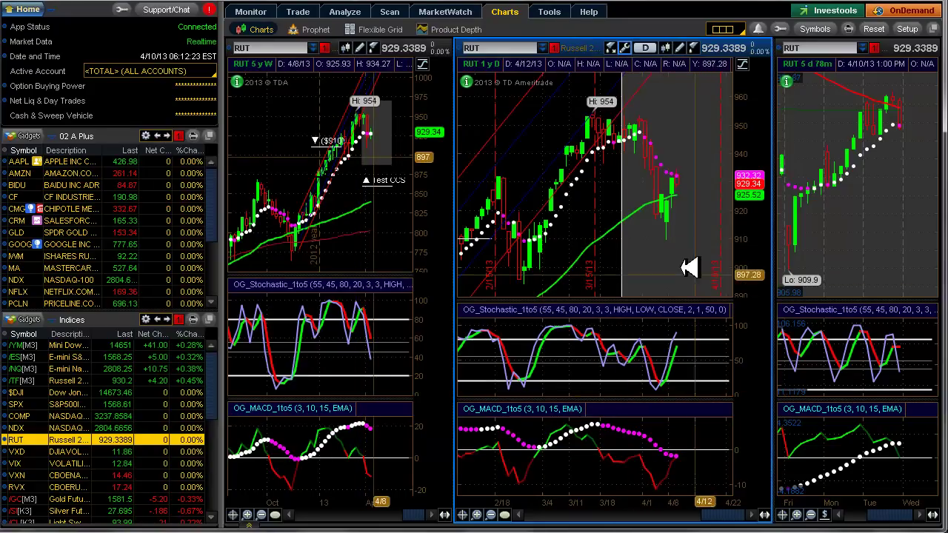
Delete the channel drawing from the RUT daily chart
{"action": "left_click_drag", "start_coordinate": [617, 193], "coordinate": [557, 169]}
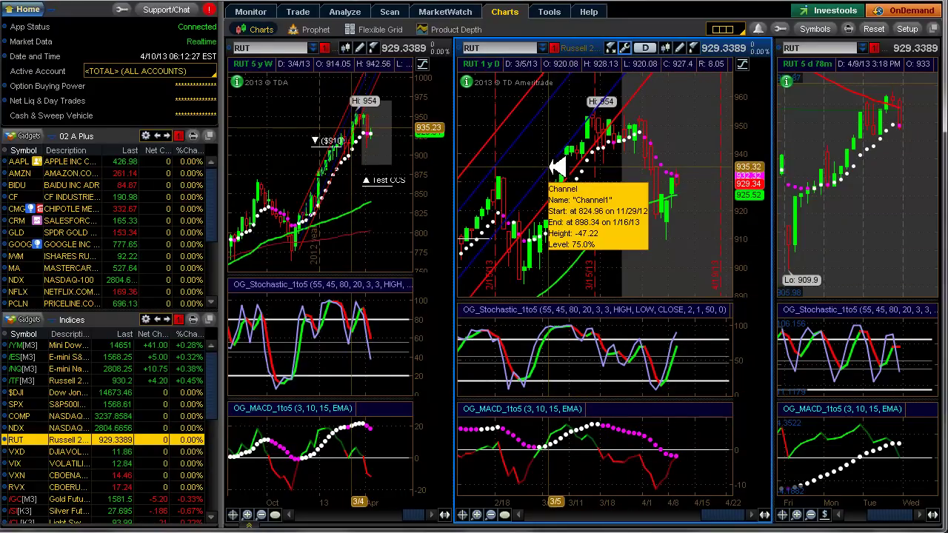
{"action": "right_click", "coordinate": [557, 169]}
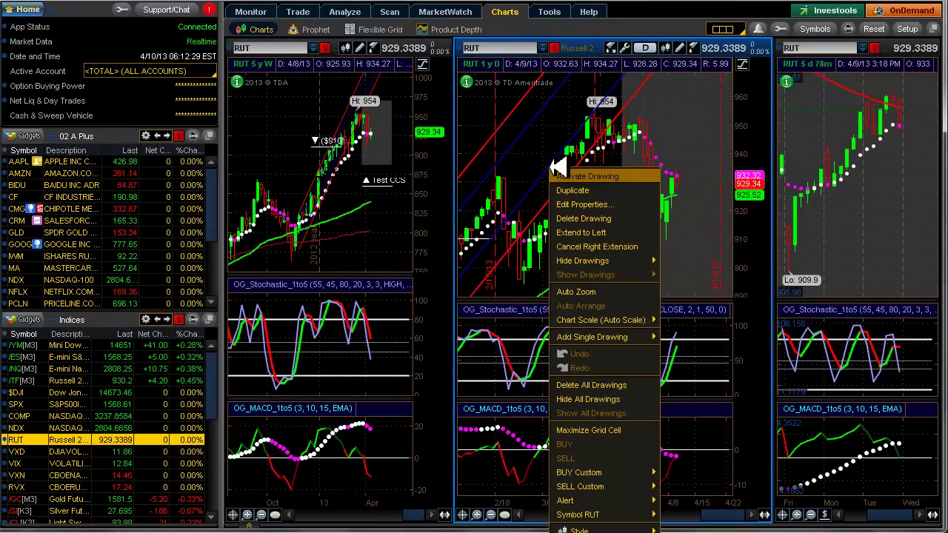
{"action": "left_click", "coordinate": [575, 221]}
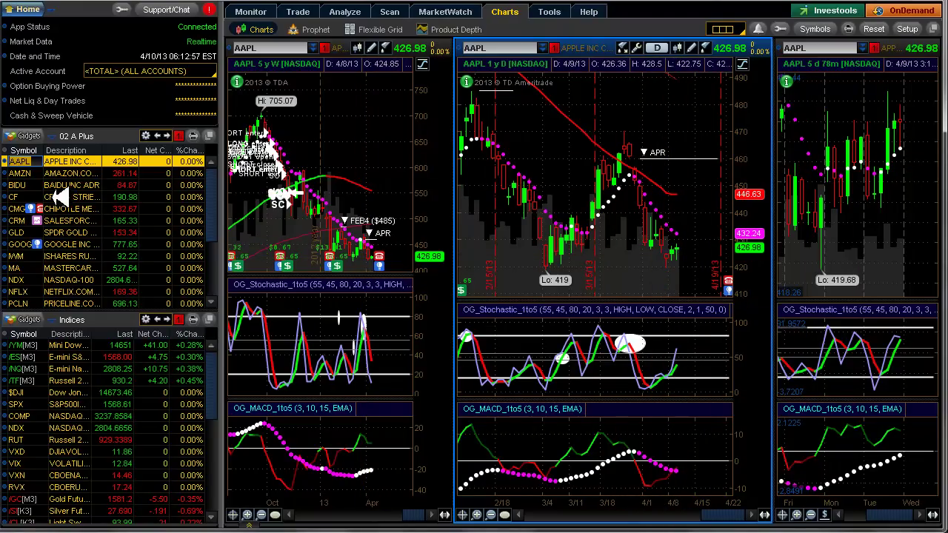
Open the AMZN charts and move the late-March oval on the daily stochastic to just past the latest bars
{"action": "left_click", "coordinate": [23, 173]}
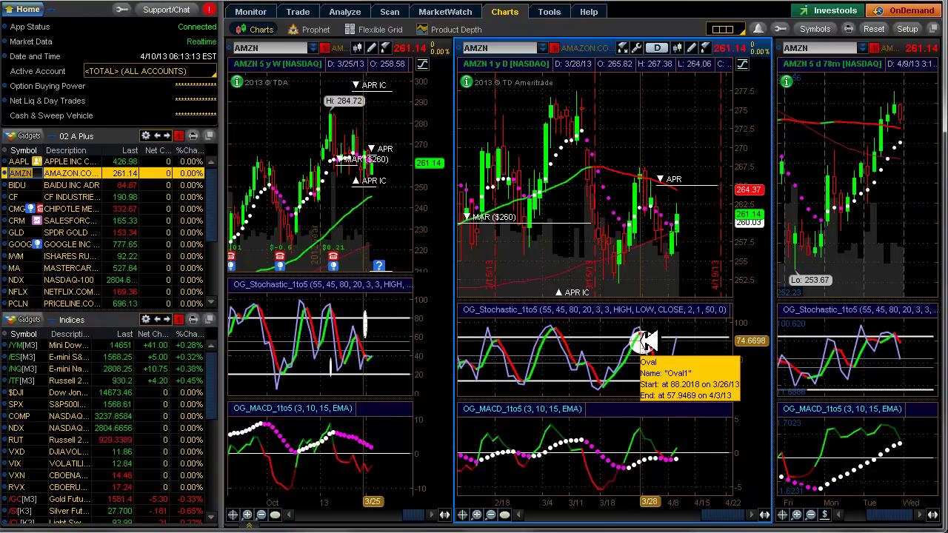
{"action": "right_click", "coordinate": [646, 341]}
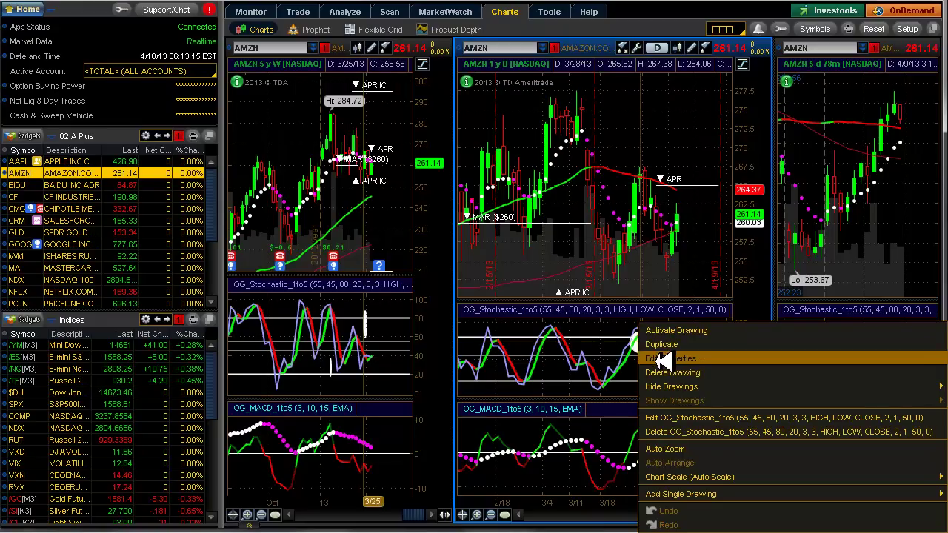
{"action": "left_click", "coordinate": [662, 344]}
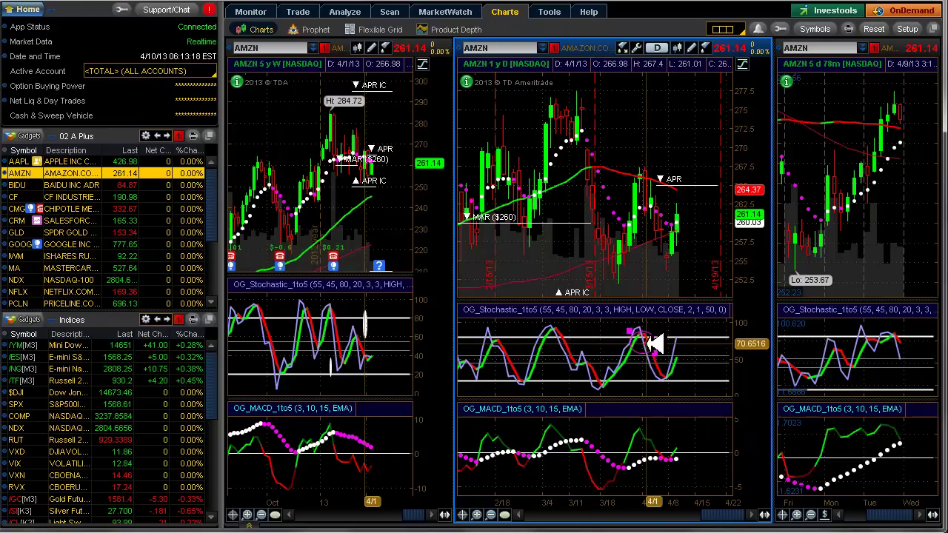
{"action": "left_click", "coordinate": [698, 343]}
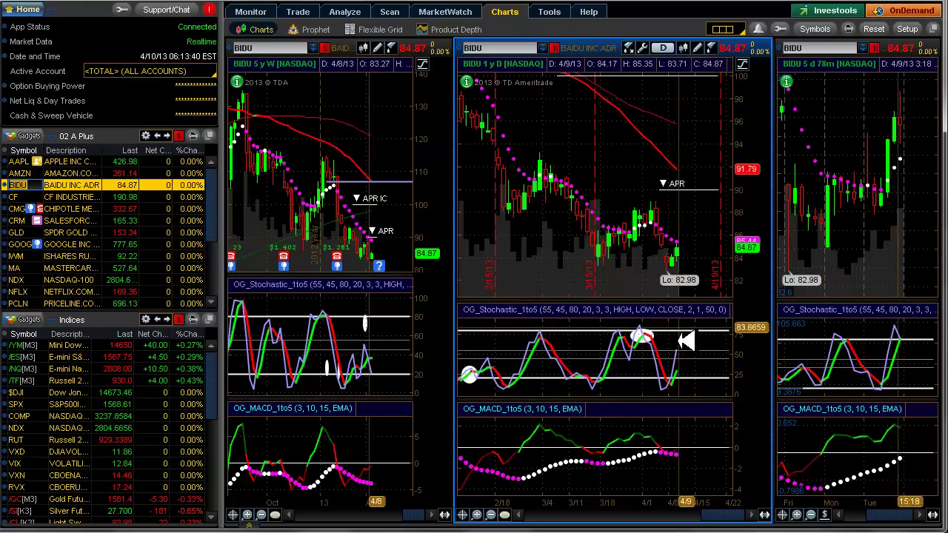
Move the late-March oval on BIDU's daily stochastic to just past the latest bars near the upper level line
{"action": "right_click", "coordinate": [644, 332]}
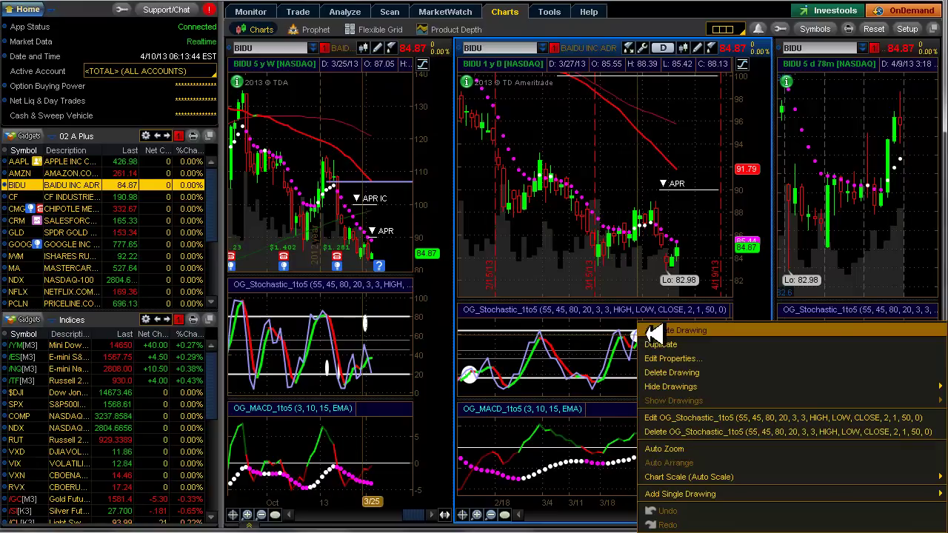
{"action": "left_click", "coordinate": [658, 331]}
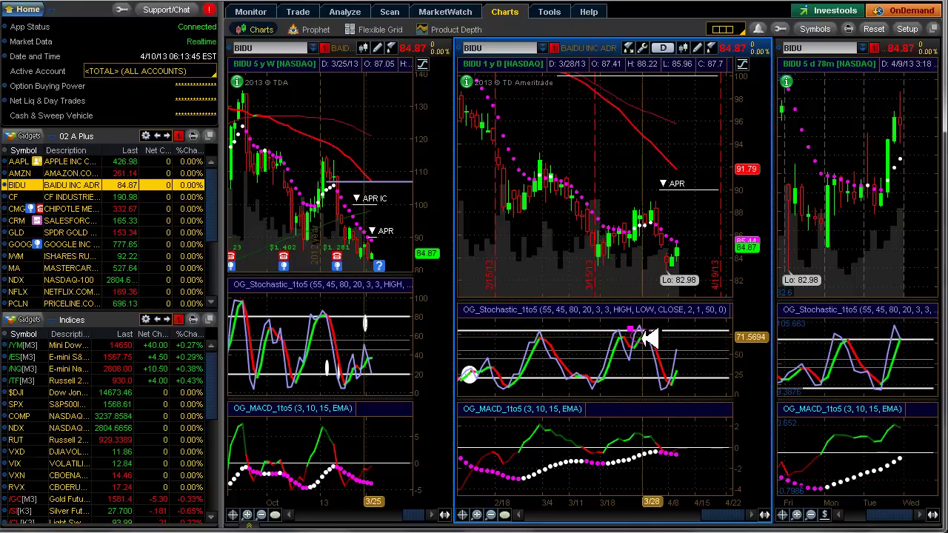
{"action": "left_click", "coordinate": [703, 337]}
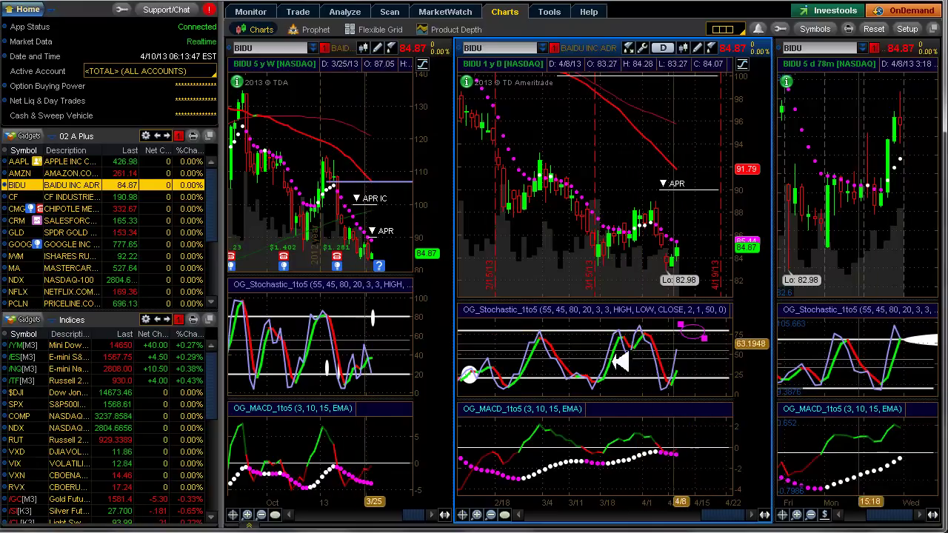
Delete the early-February oval from BIDU's daily stochastic and the mid-January oval from its weekly stochastic
{"action": "right_click", "coordinate": [472, 376]}
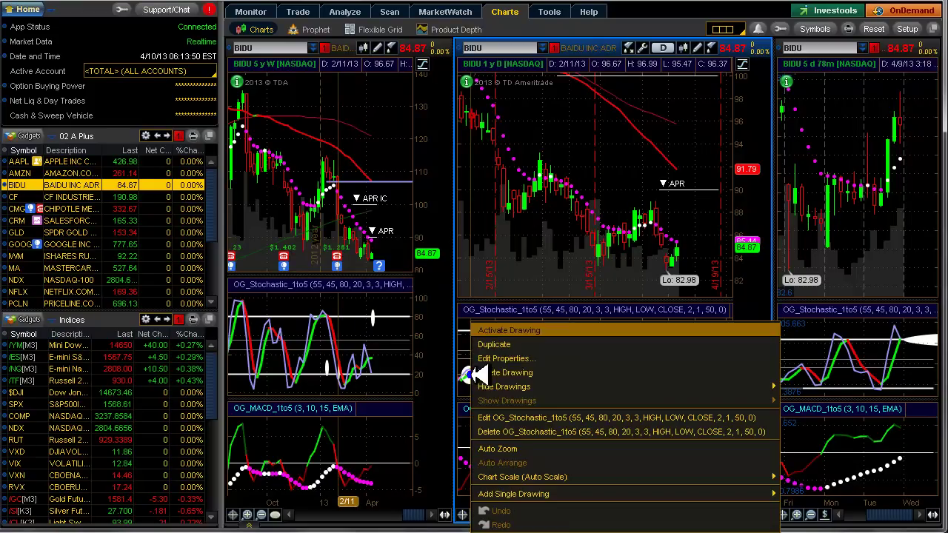
{"action": "left_click", "coordinate": [493, 373]}
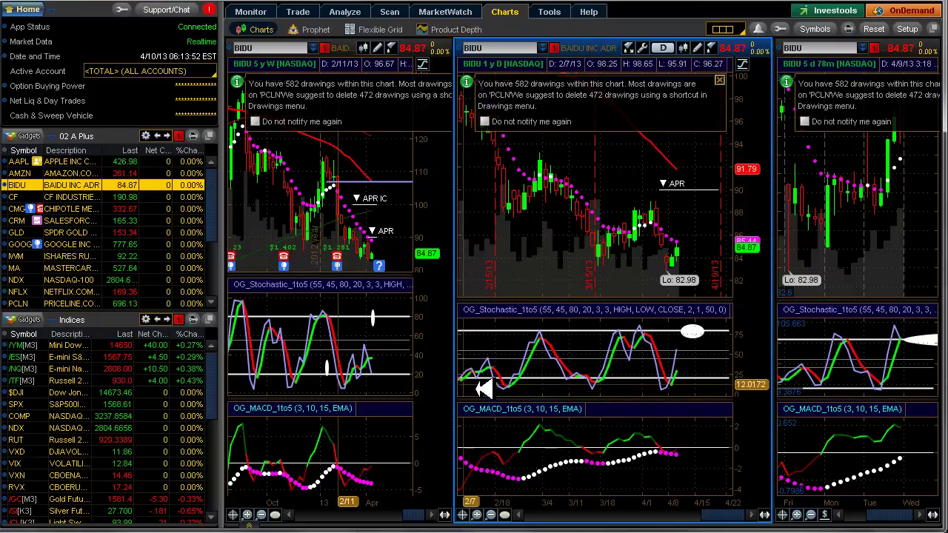
{"action": "right_click", "coordinate": [330, 359]}
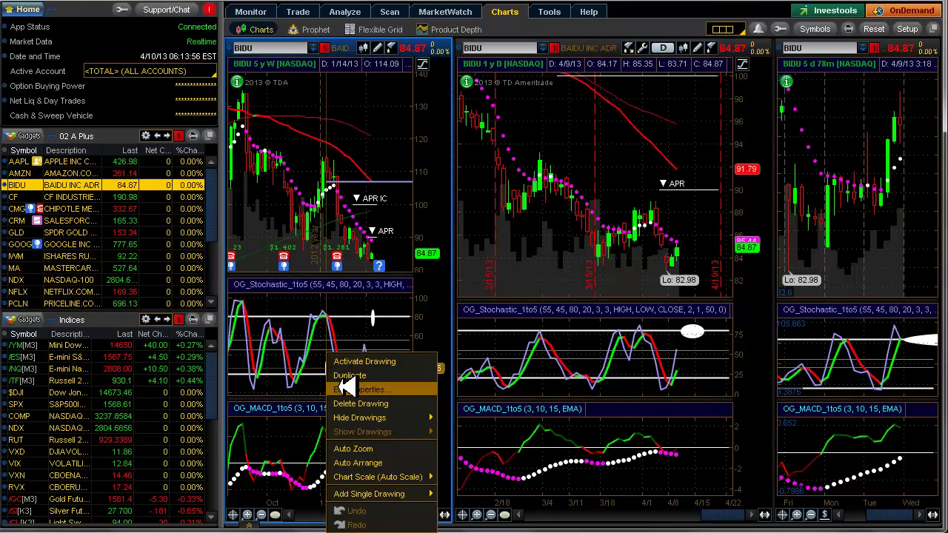
{"action": "left_click", "coordinate": [346, 403]}
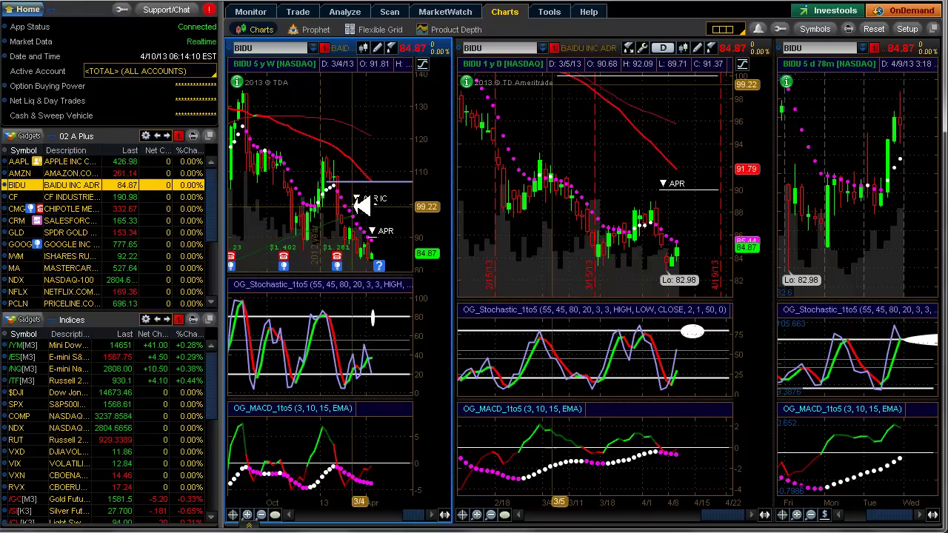
{"action": "key", "text": "alt+Tab"}
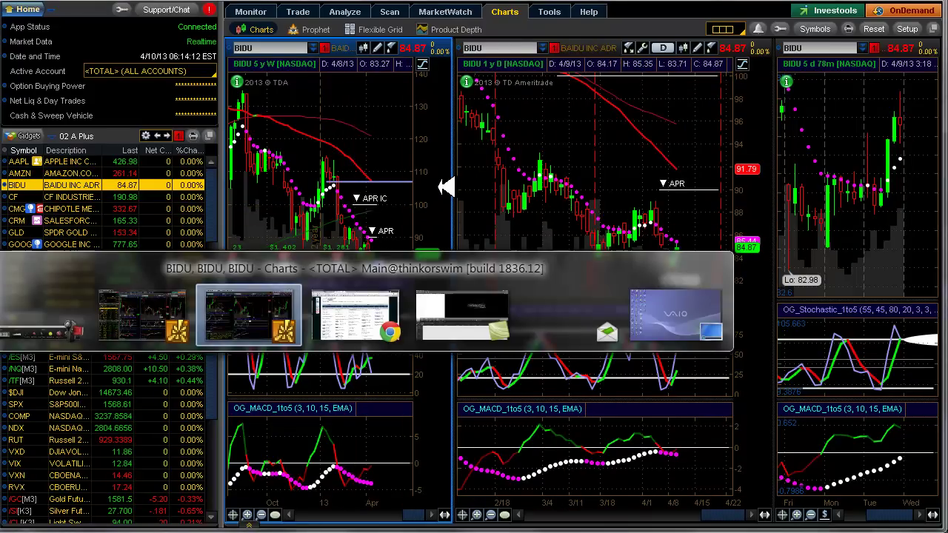
{"action": "key", "text": "alt+Tab"}
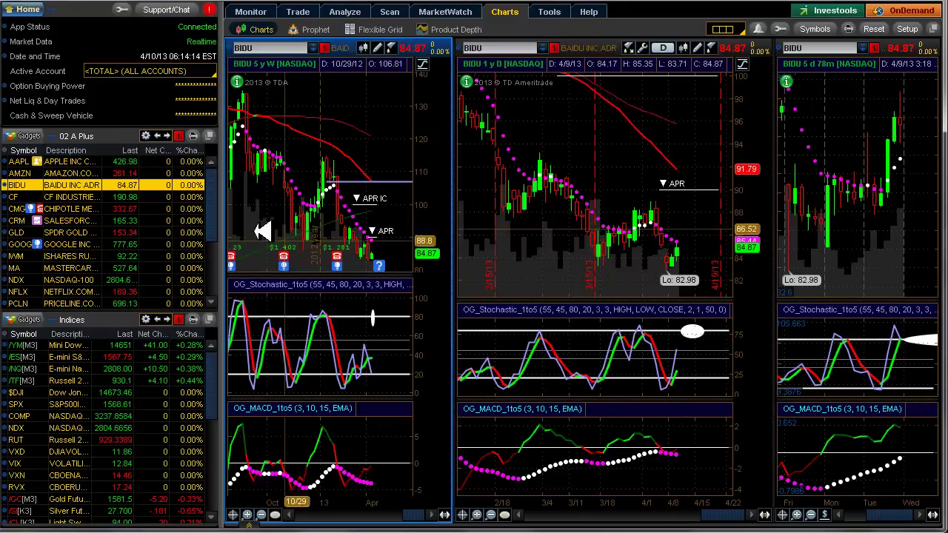
Open the CF charts and create a sound alert for the last price falling below 189.45
{"action": "left_click", "coordinate": [59, 197]}
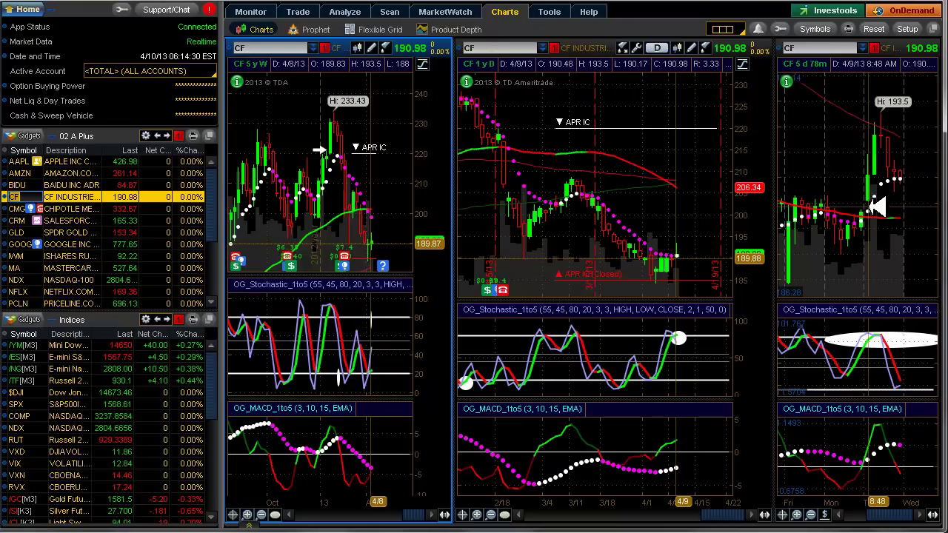
{"action": "right_click", "coordinate": [875, 216]}
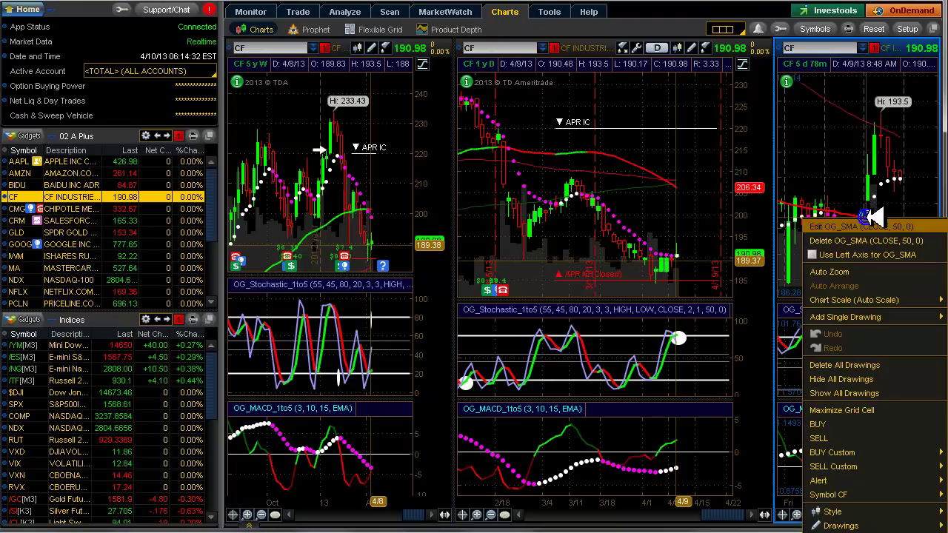
{"action": "mouse_move", "coordinate": [809, 478]}
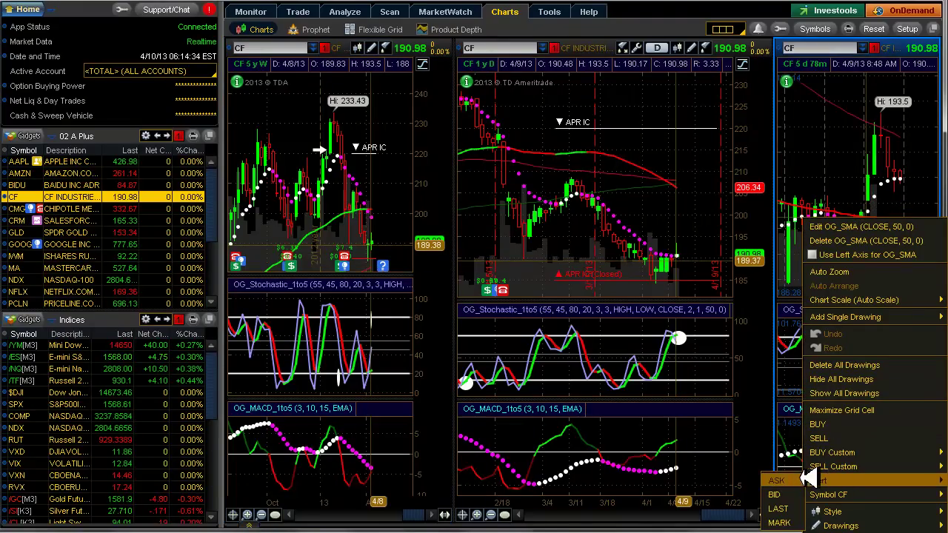
{"action": "left_click", "coordinate": [787, 508]}
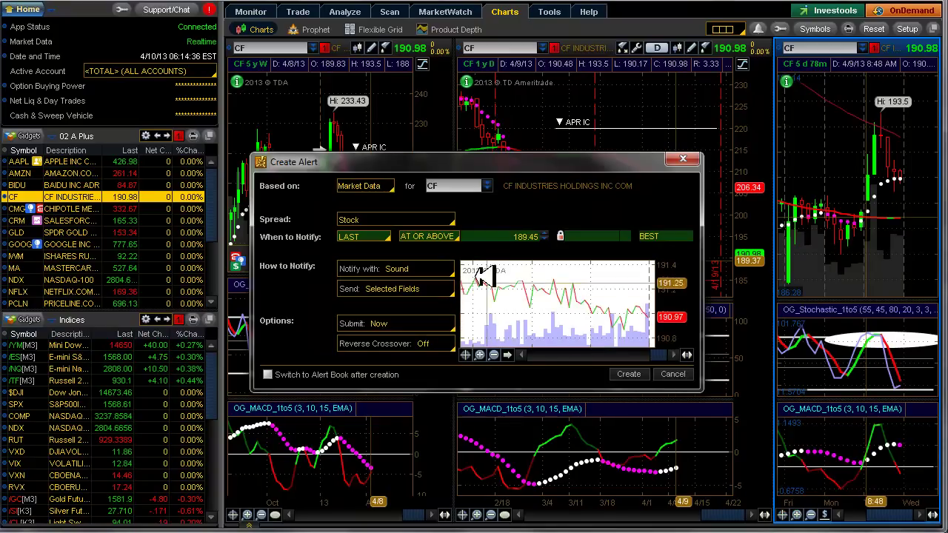
{"action": "left_click", "coordinate": [447, 236]}
{"action": "left_click", "coordinate": [441, 274]}
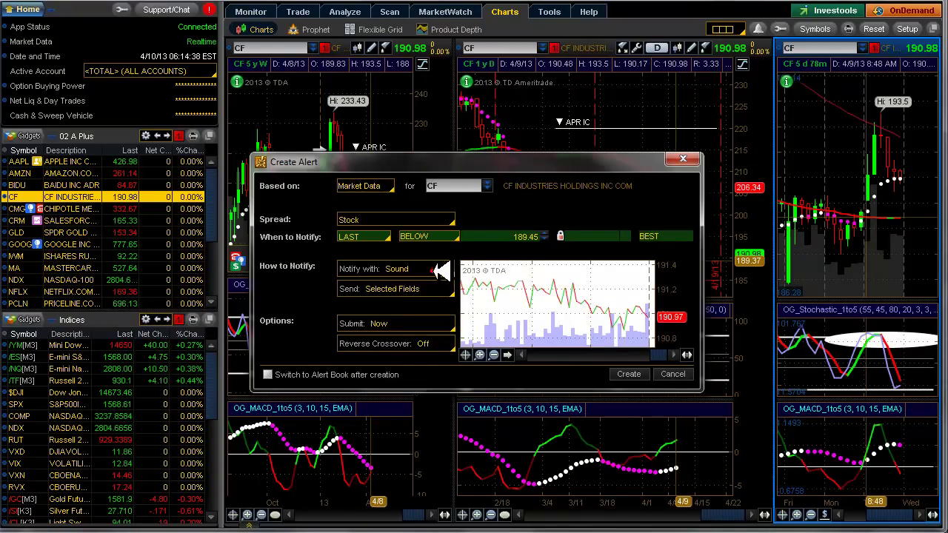
{"action": "left_click", "coordinate": [626, 374]}
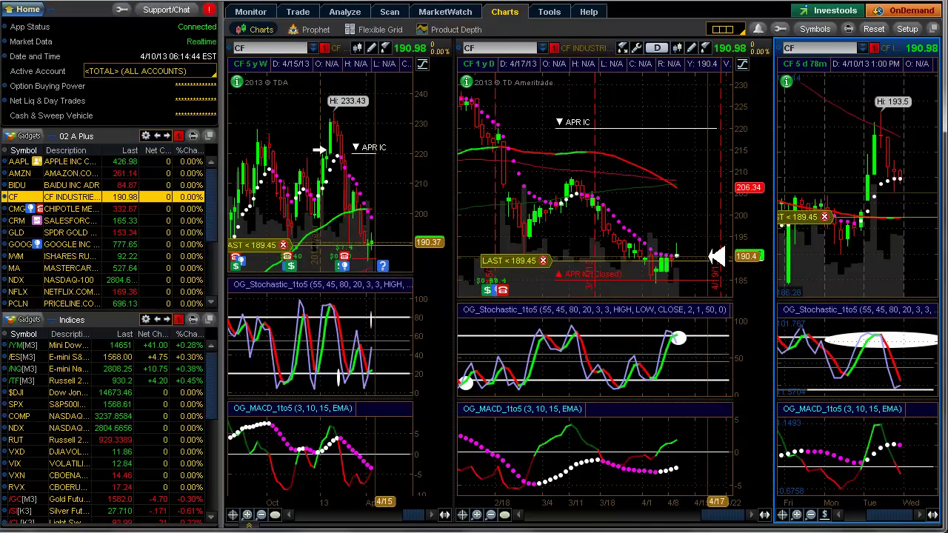
{"action": "key", "text": "alt+Tab"}
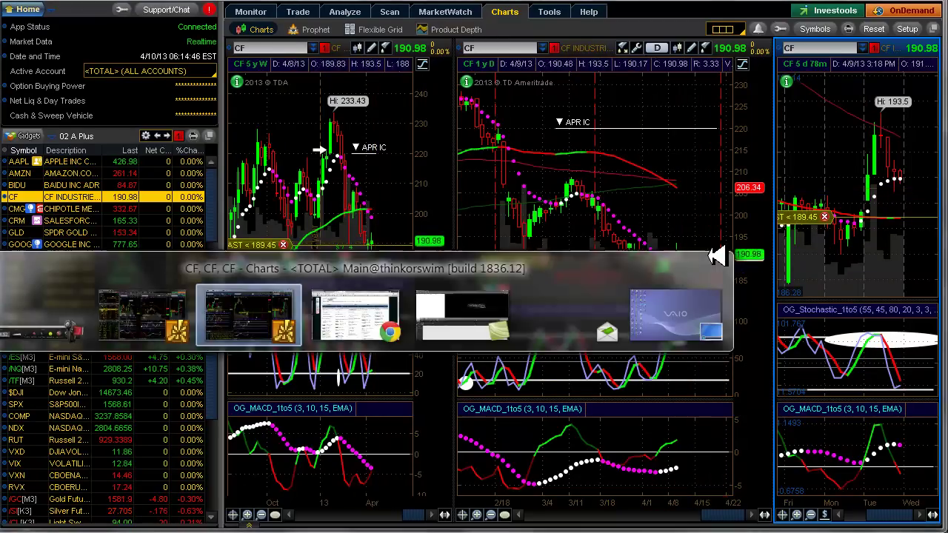
{"action": "key", "text": "alt+Tab"}
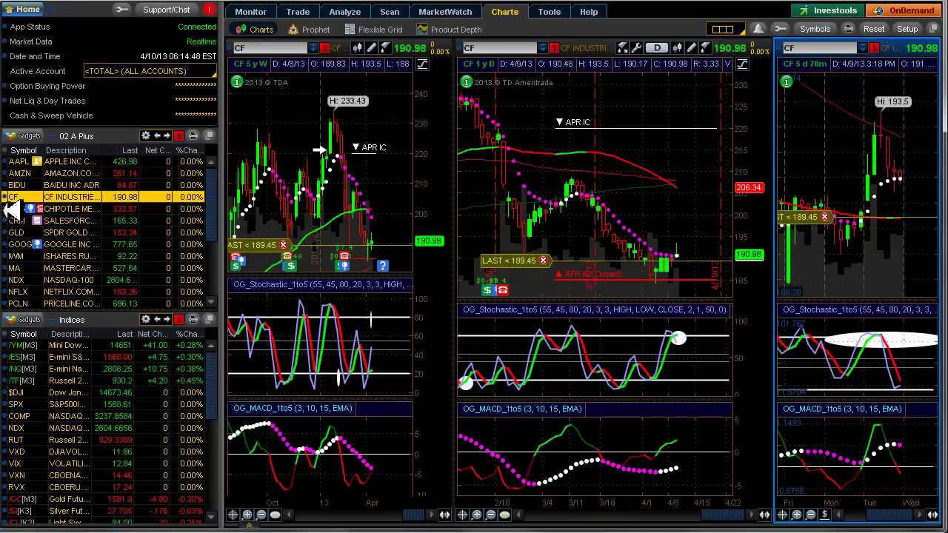
View the CMG charts, and on CRM's daily chart move the 4/18 stock split note to the latest bars near 169
{"action": "left_click", "coordinate": [17, 208]}
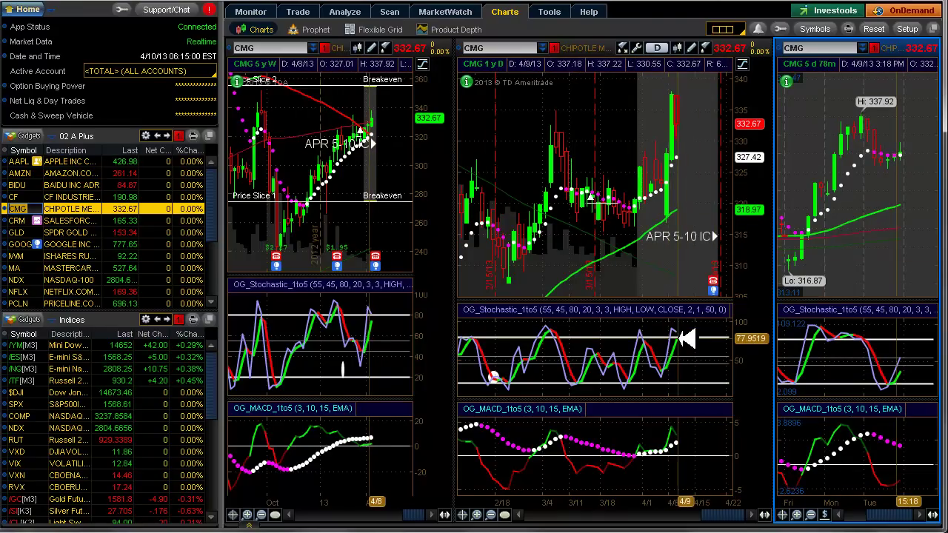
{"action": "left_click", "coordinate": [25, 220]}
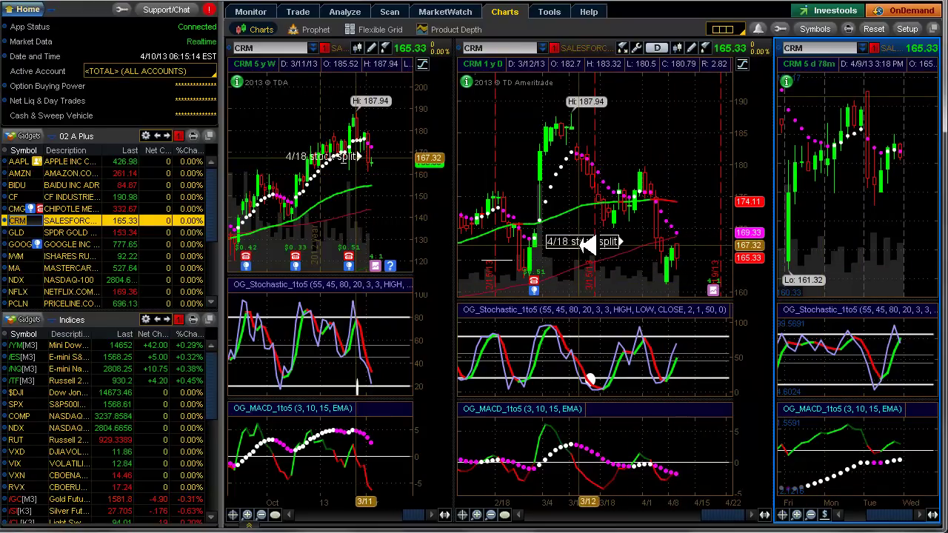
{"action": "right_click", "coordinate": [587, 245]}
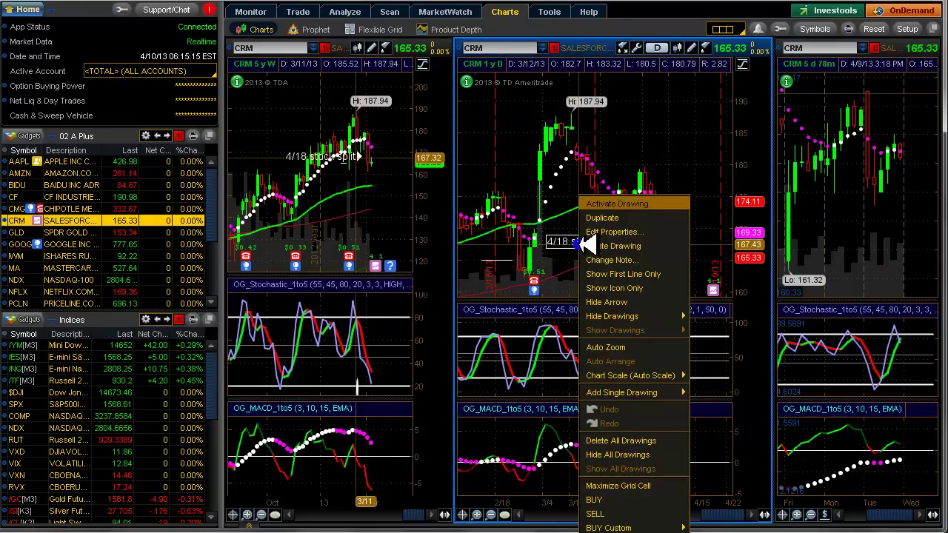
{"action": "left_click", "coordinate": [600, 199]}
{"action": "left_click_drag", "start_coordinate": [587, 243], "coordinate": [685, 232]}
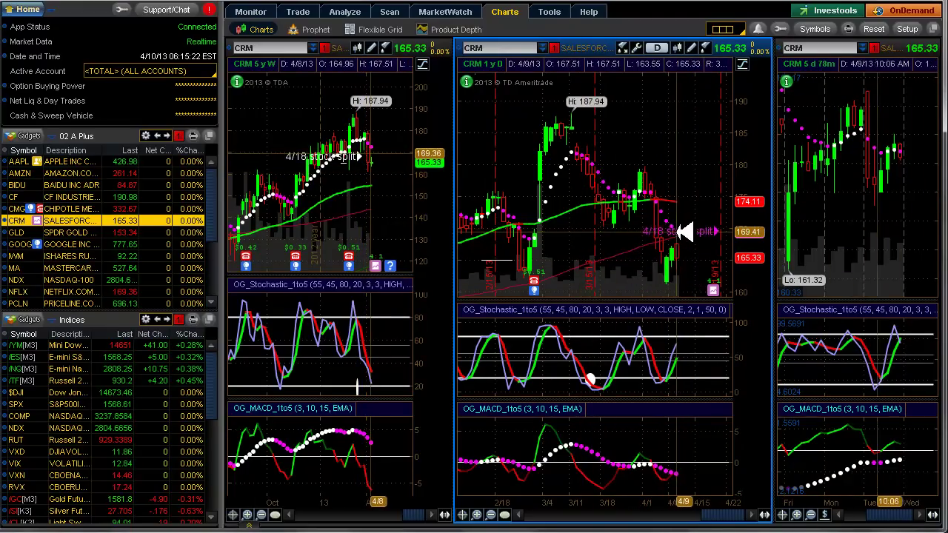
Open the GOOG charts from the 02 A Plus watch list
{"action": "left_click", "coordinate": [26, 244]}
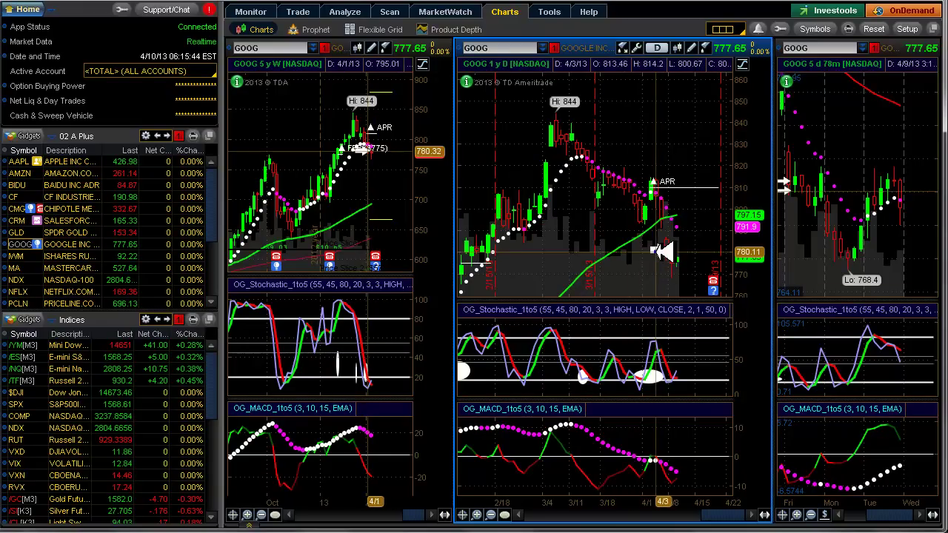
{"action": "right_click", "coordinate": [657, 221]}
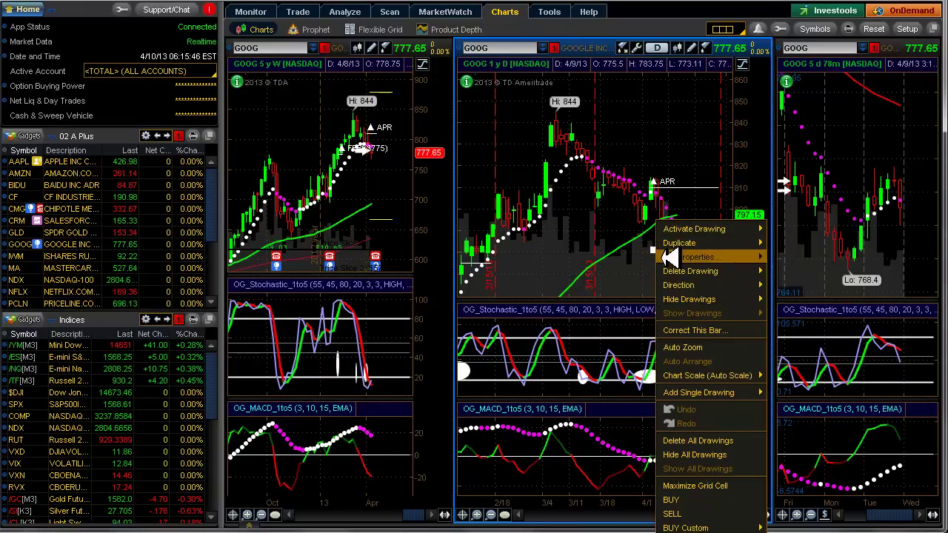
{"action": "left_click", "coordinate": [785, 257]}
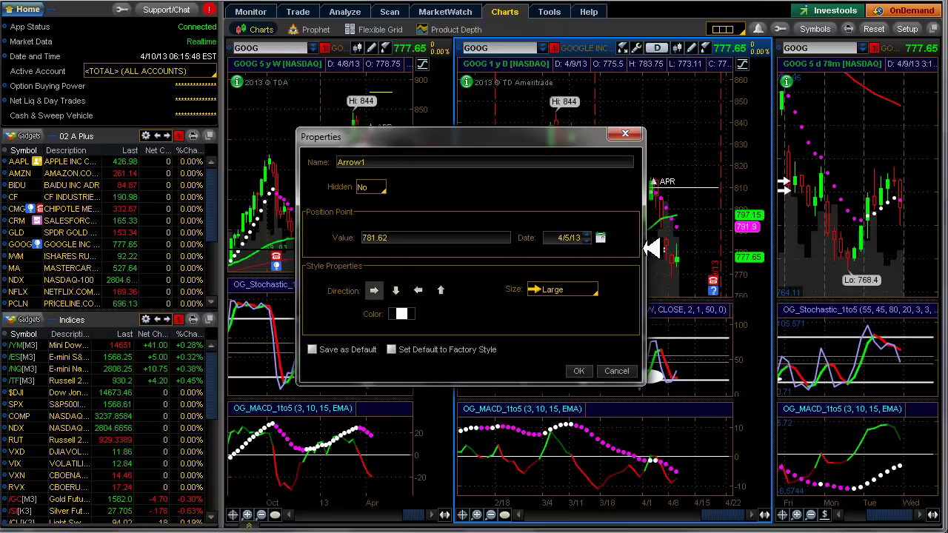
{"action": "left_click", "coordinate": [618, 370]}
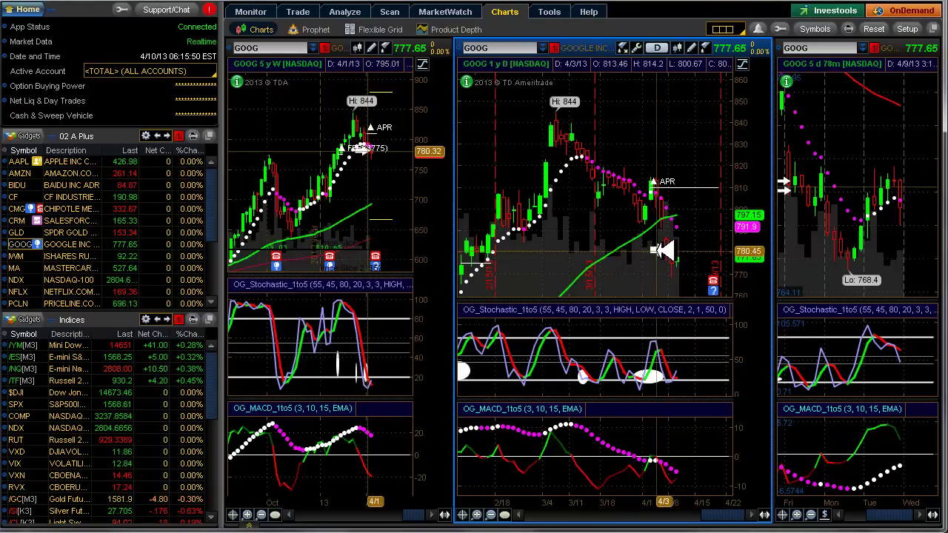
Delete the two white arrows near 780 from GOOG's daily price chart and the mid-March oval from its daily stochastic
{"action": "right_click", "coordinate": [656, 223]}
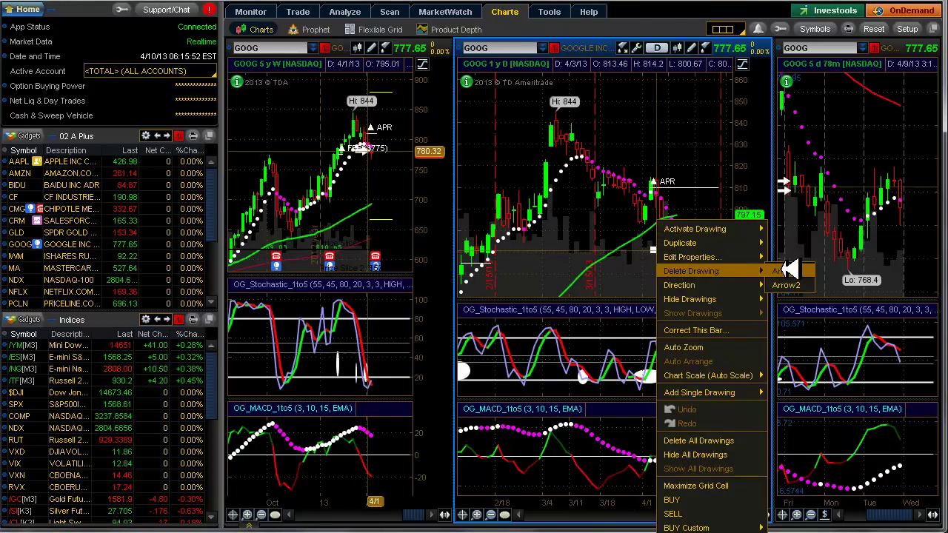
{"action": "left_click", "coordinate": [789, 270]}
{"action": "right_click", "coordinate": [660, 253]}
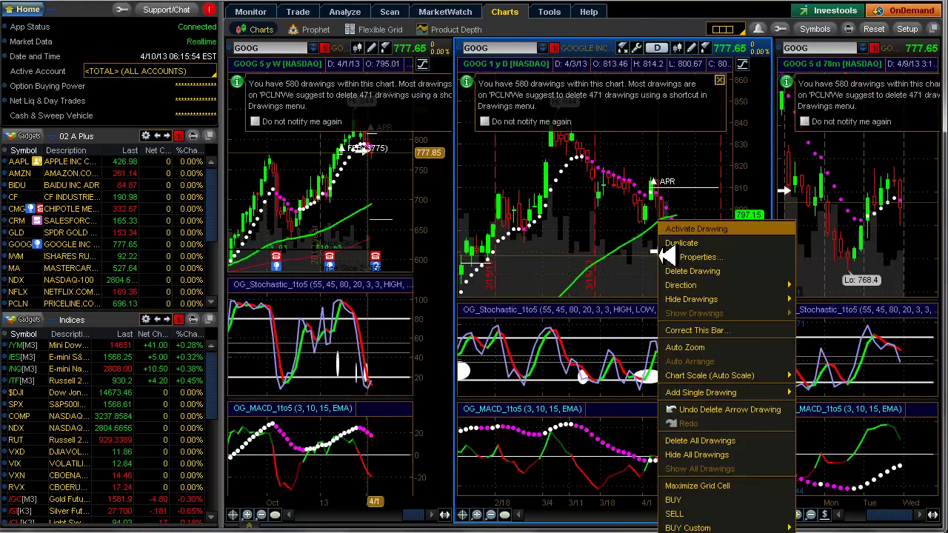
{"action": "left_click", "coordinate": [686, 271]}
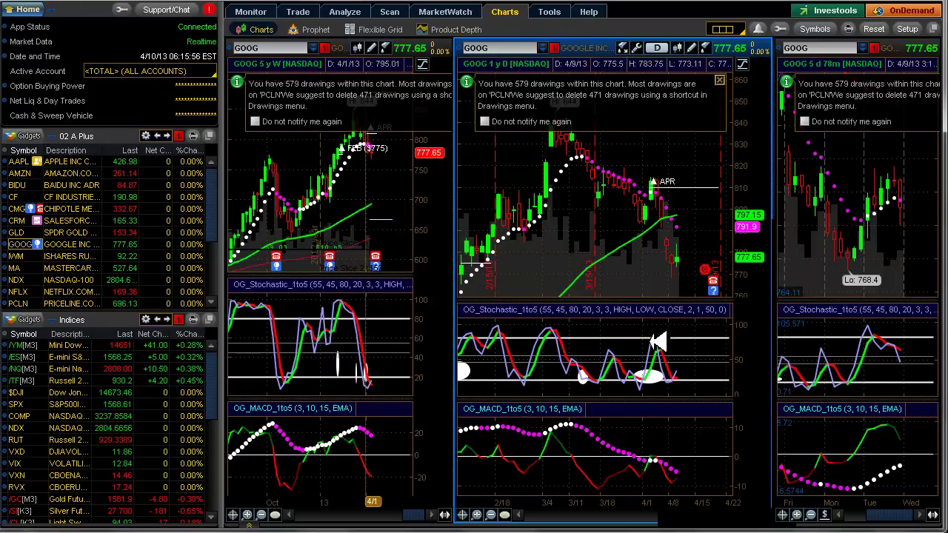
{"action": "right_click", "coordinate": [584, 374]}
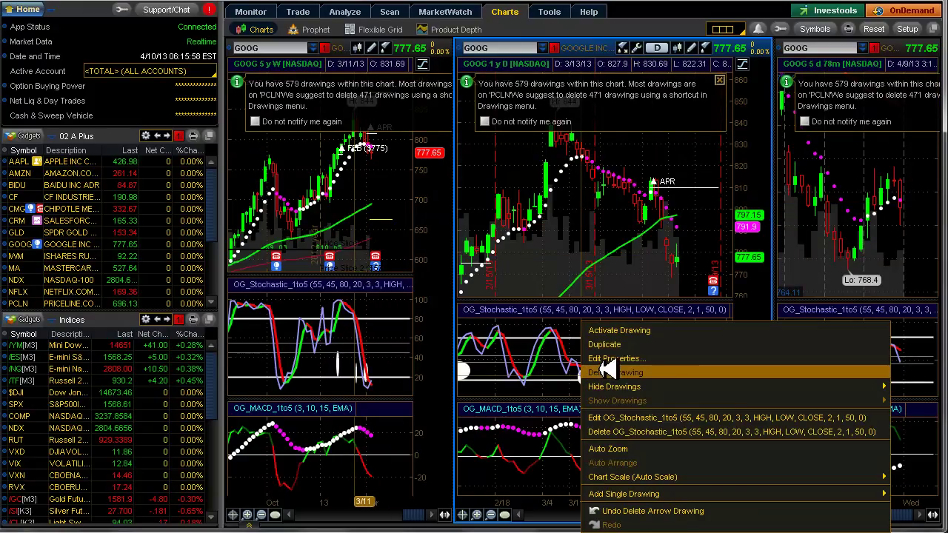
{"action": "left_click", "coordinate": [608, 372]}
{"action": "right_click", "coordinate": [482, 381]}
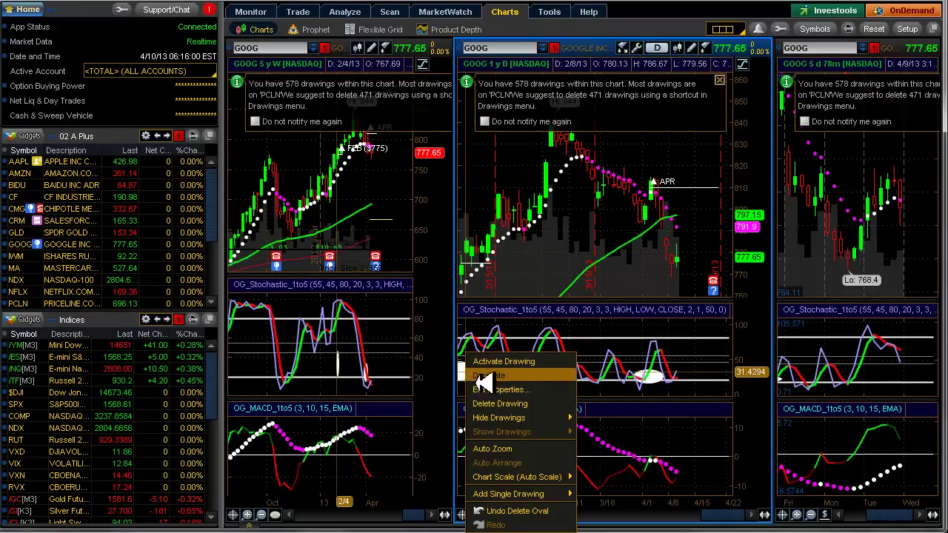
{"action": "left_click", "coordinate": [490, 390]}
{"action": "left_click", "coordinate": [576, 366]}
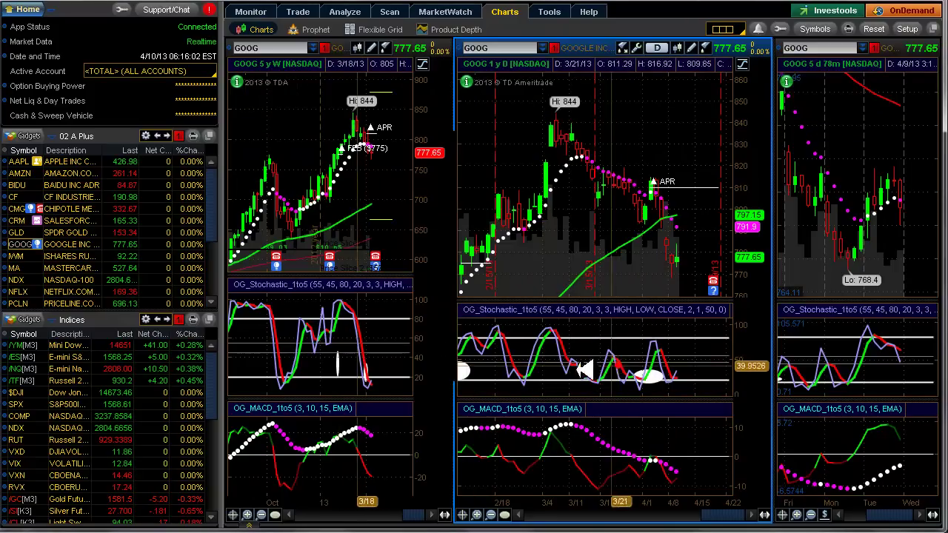
Delete the early-February oval from GOOG's daily stochastic
{"action": "right_click", "coordinate": [465, 365]}
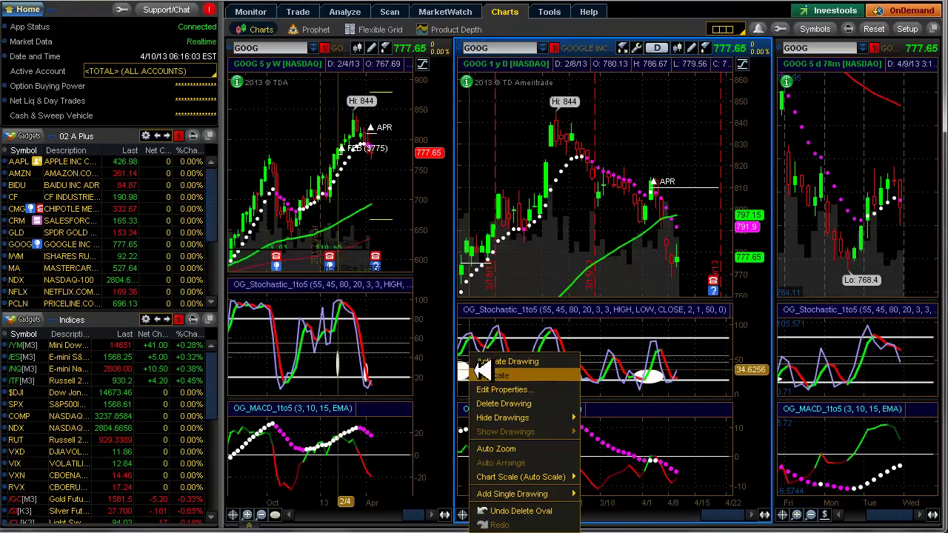
{"action": "left_click", "coordinate": [492, 404]}
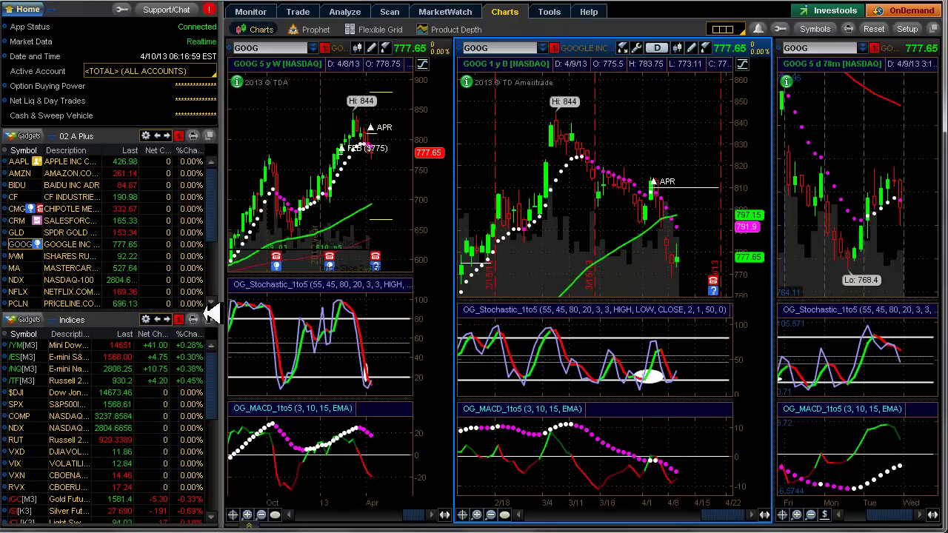
Open the MA charts and delete the mid-March oval from the daily stochastic
{"action": "left_click", "coordinate": [206, 270]}
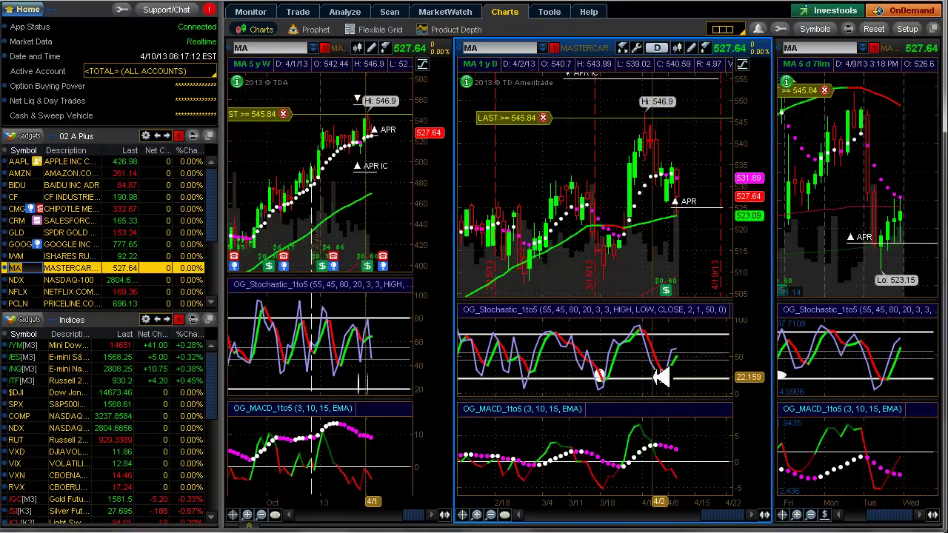
{"action": "right_click", "coordinate": [604, 378]}
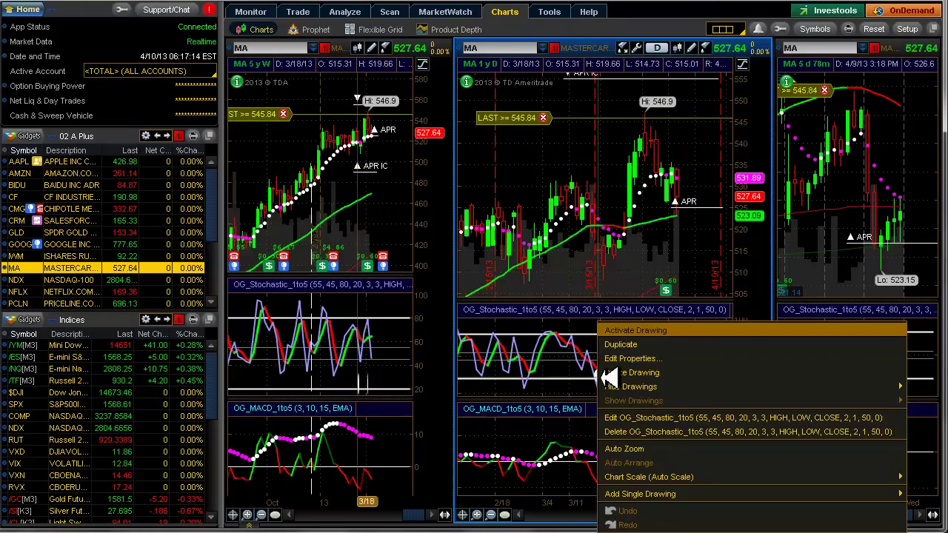
{"action": "left_click", "coordinate": [617, 373]}
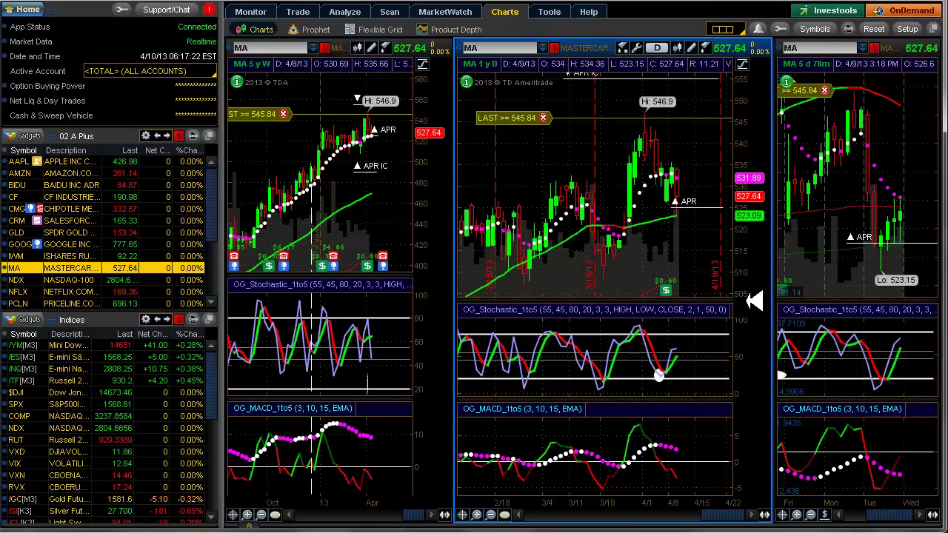
On NFLX's daily stochastic, move the early-April oval to the upper level line just past the latest bars and delete the mid-February oval
{"action": "left_click", "coordinate": [30, 291]}
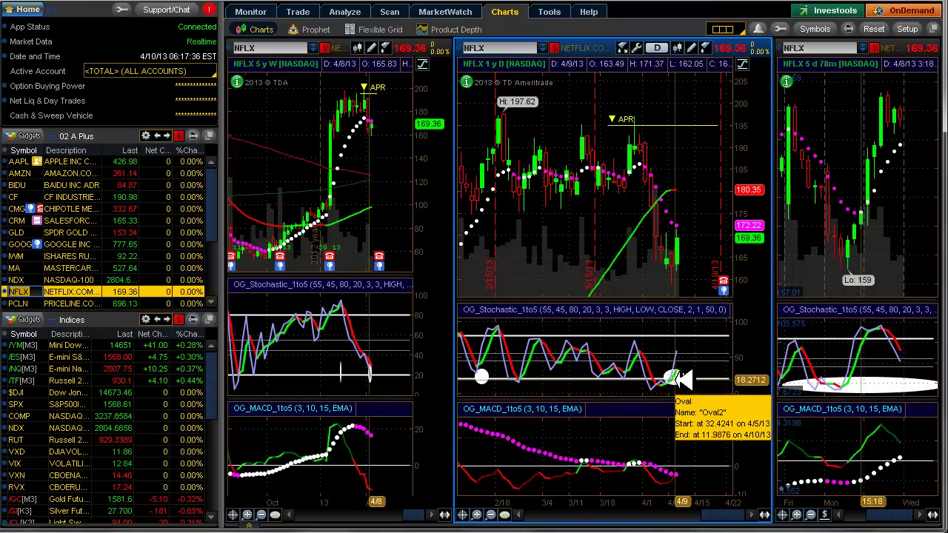
{"action": "right_click", "coordinate": [682, 379]}
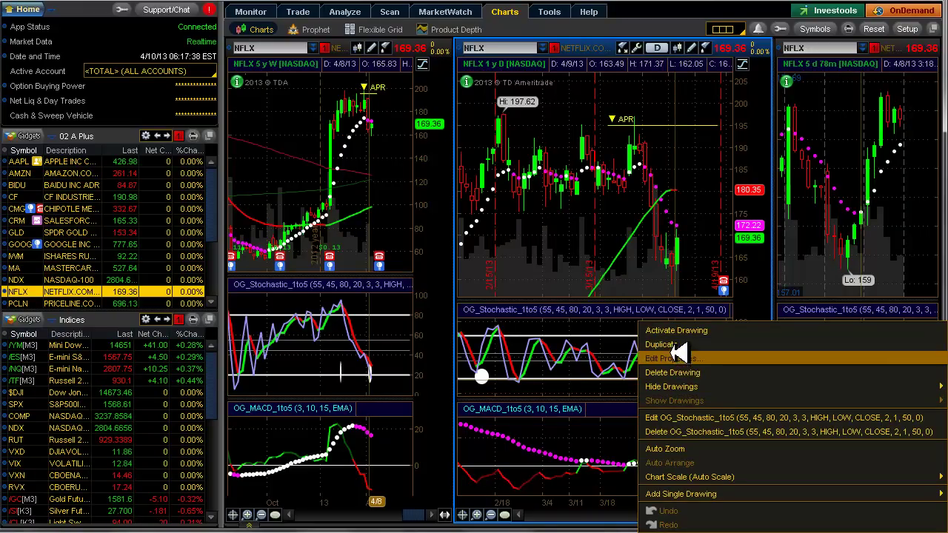
{"action": "left_click", "coordinate": [673, 330]}
{"action": "left_click_drag", "start_coordinate": [687, 378], "coordinate": [700, 338]}
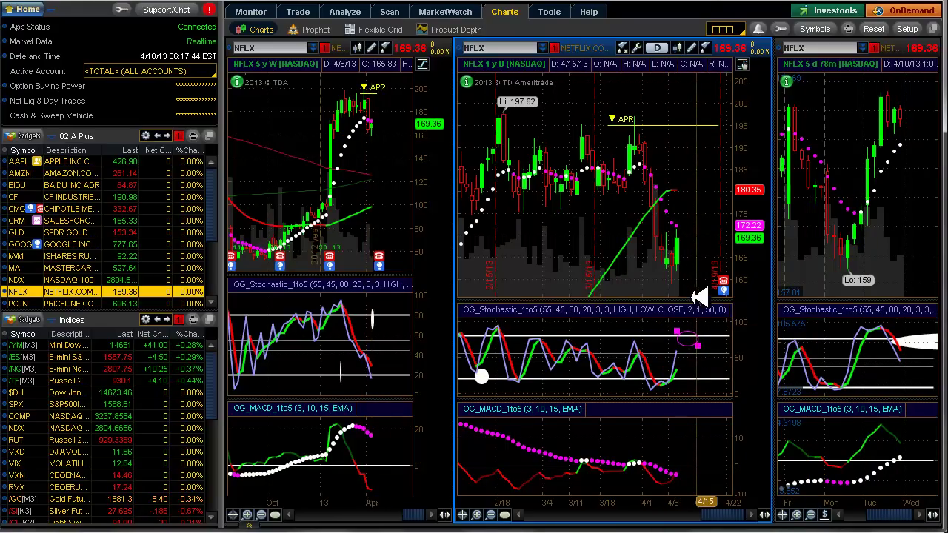
{"action": "left_click", "coordinate": [678, 285]}
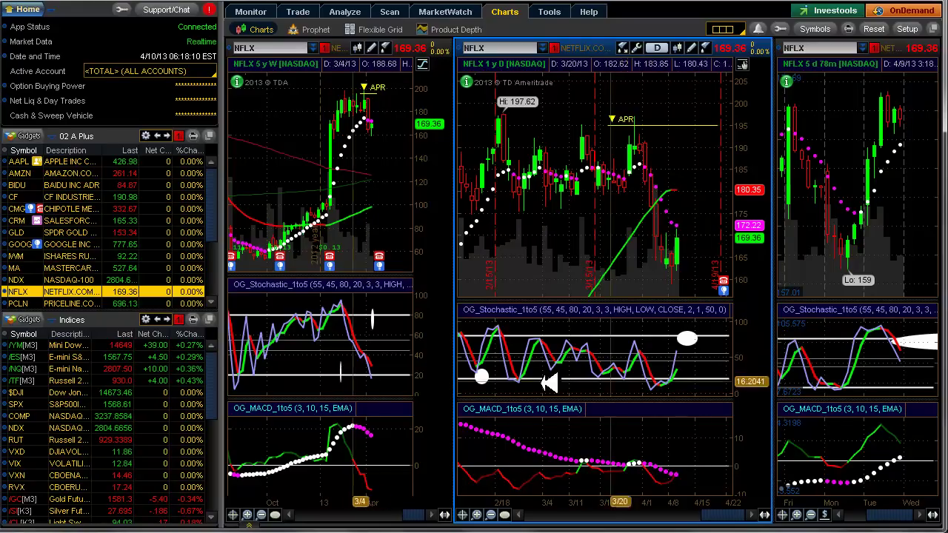
{"action": "right_click", "coordinate": [481, 375]}
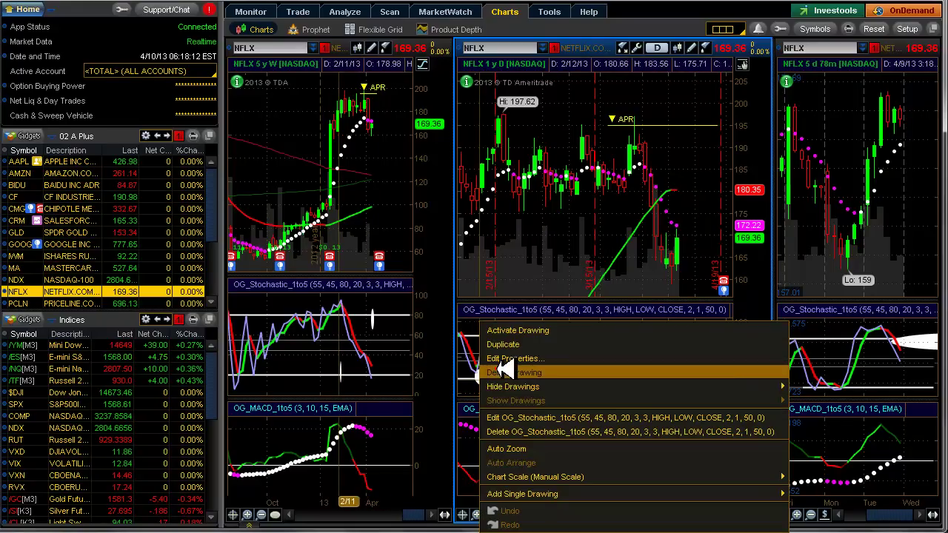
{"action": "left_click", "coordinate": [512, 373]}
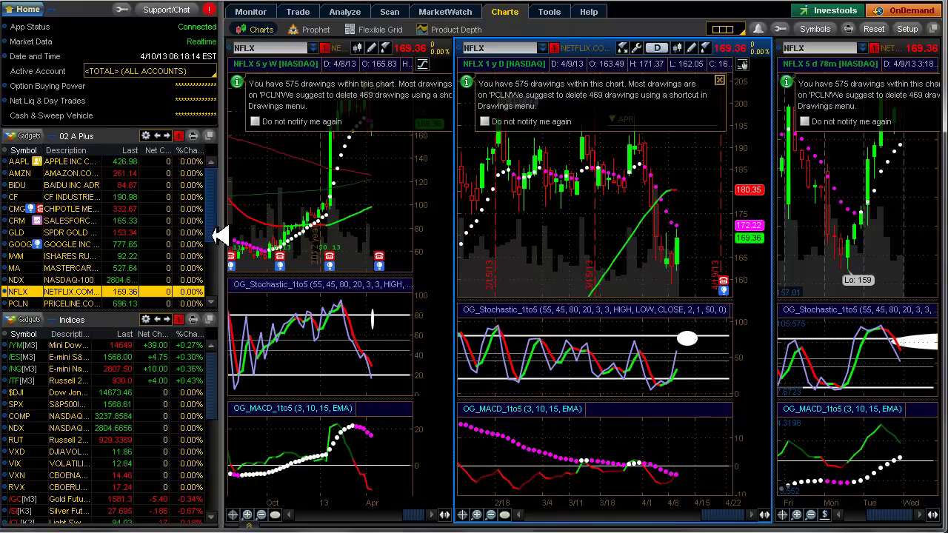
Open the PCLN charts and switch the daily chart's price axis to Auto Scale
{"action": "scroll", "coordinate": [218, 240], "scroll_direction": "down", "scroll_amount": 5}
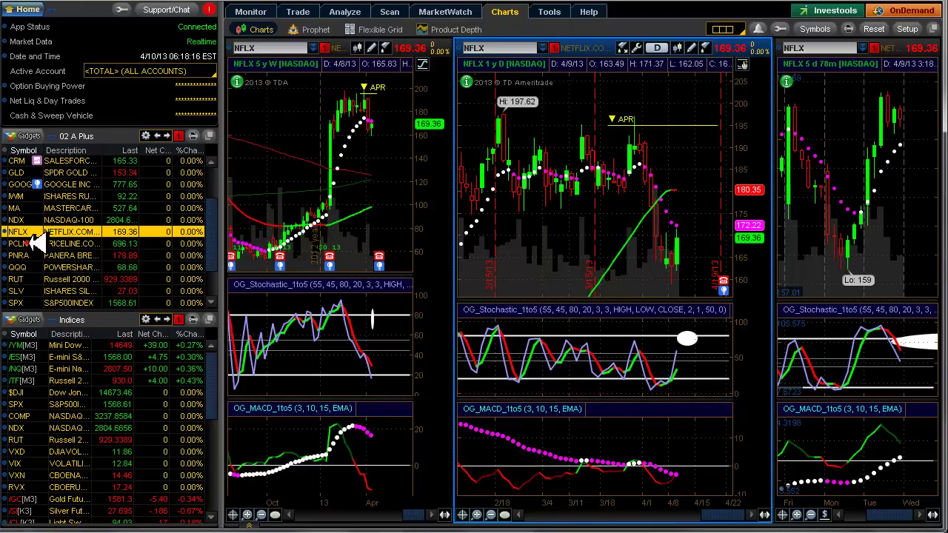
{"action": "left_click", "coordinate": [37, 244]}
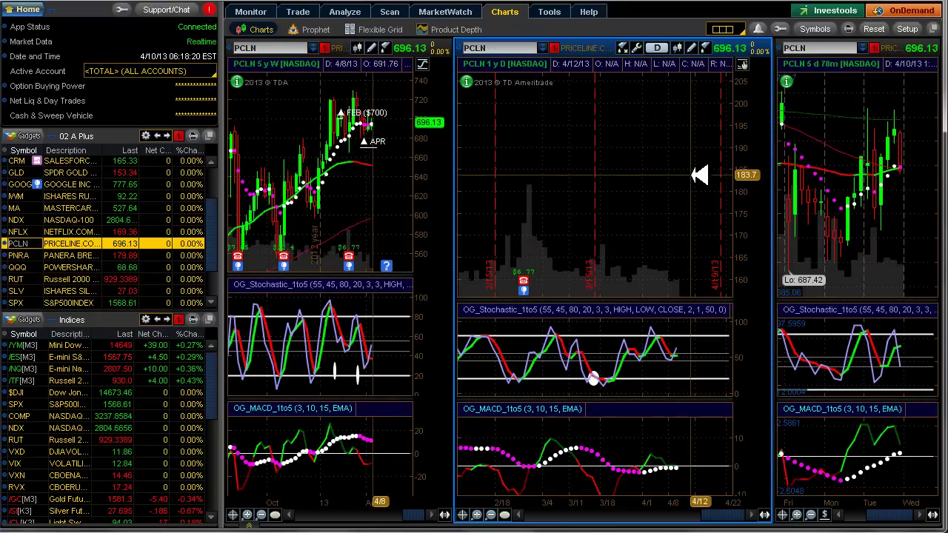
{"action": "left_click", "coordinate": [741, 65]}
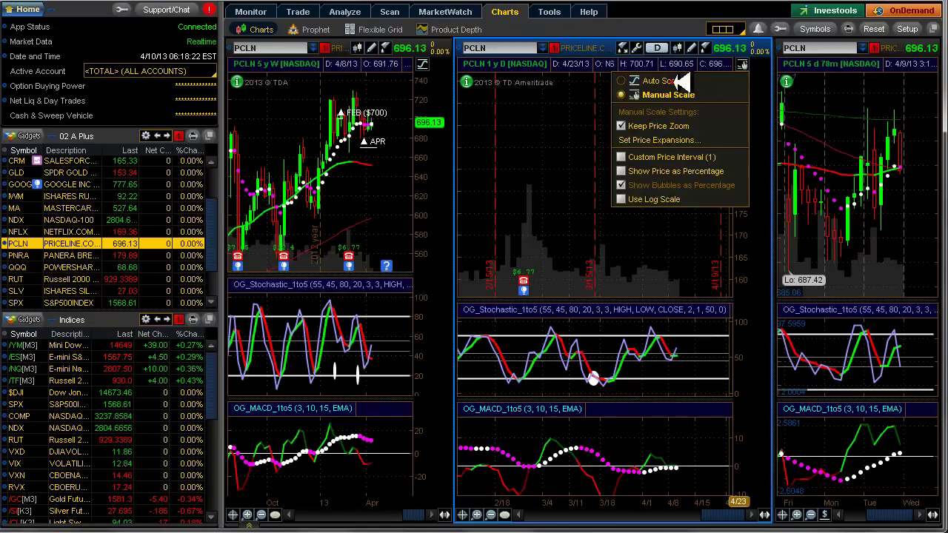
{"action": "left_click", "coordinate": [734, 67]}
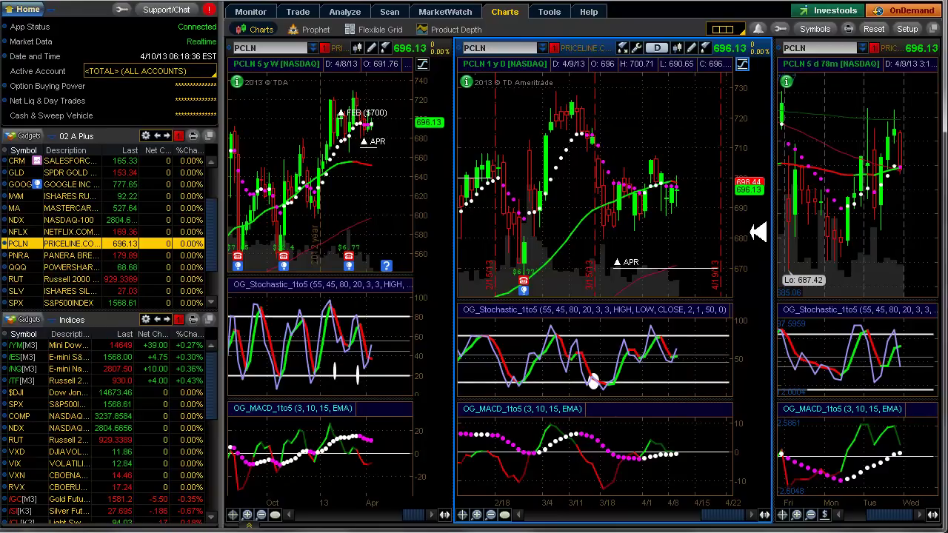
Create a sound alert for PCLN's last price at or below 686.66
{"action": "right_click", "coordinate": [671, 217]}
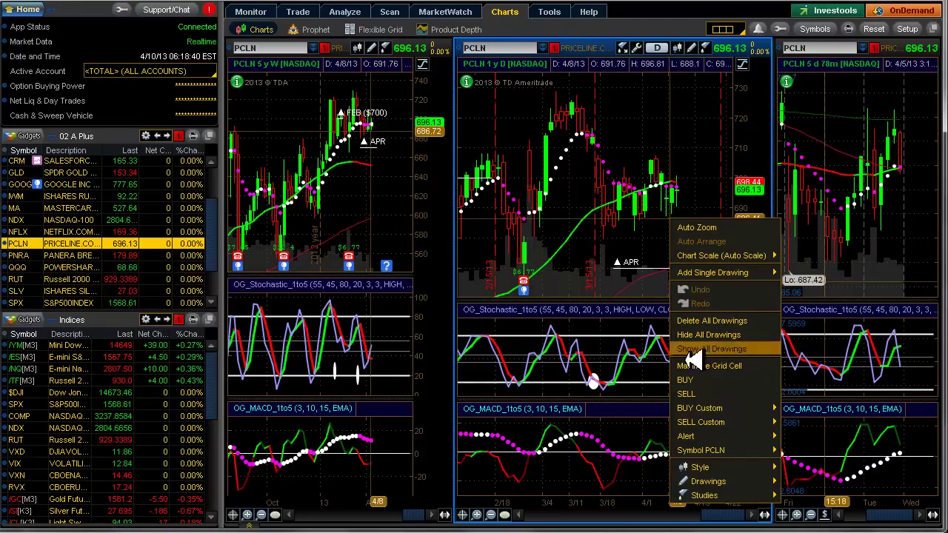
{"action": "mouse_move", "coordinate": [749, 433]}
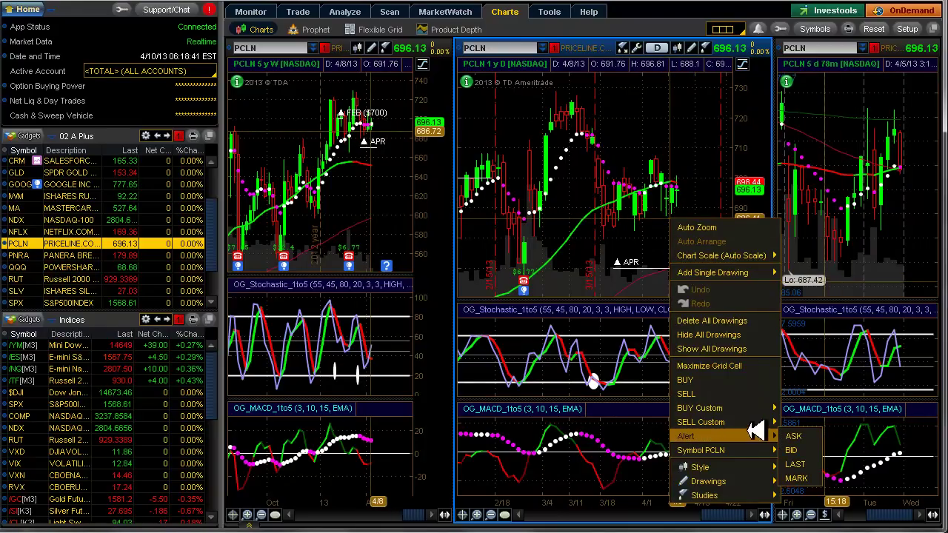
{"action": "left_click", "coordinate": [796, 465]}
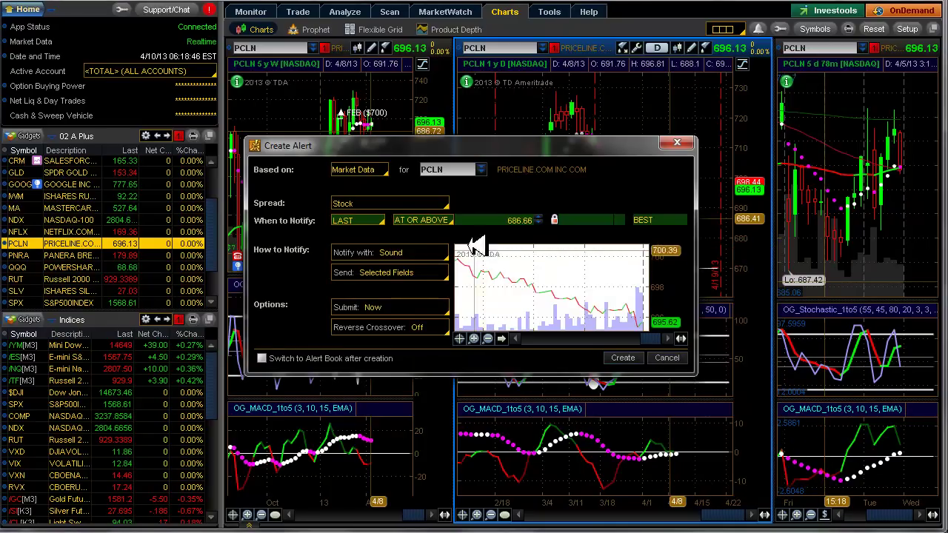
{"action": "left_click", "coordinate": [443, 220]}
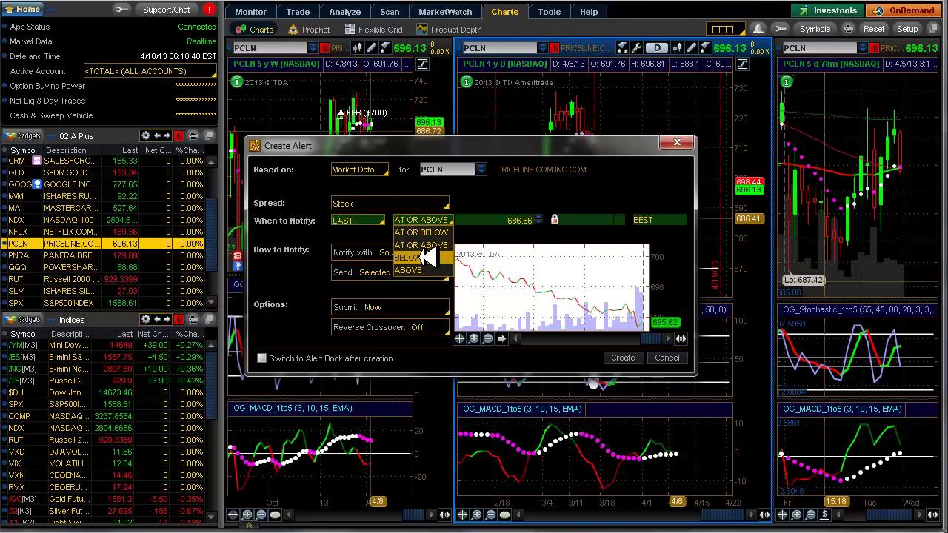
{"action": "left_click", "coordinate": [427, 257]}
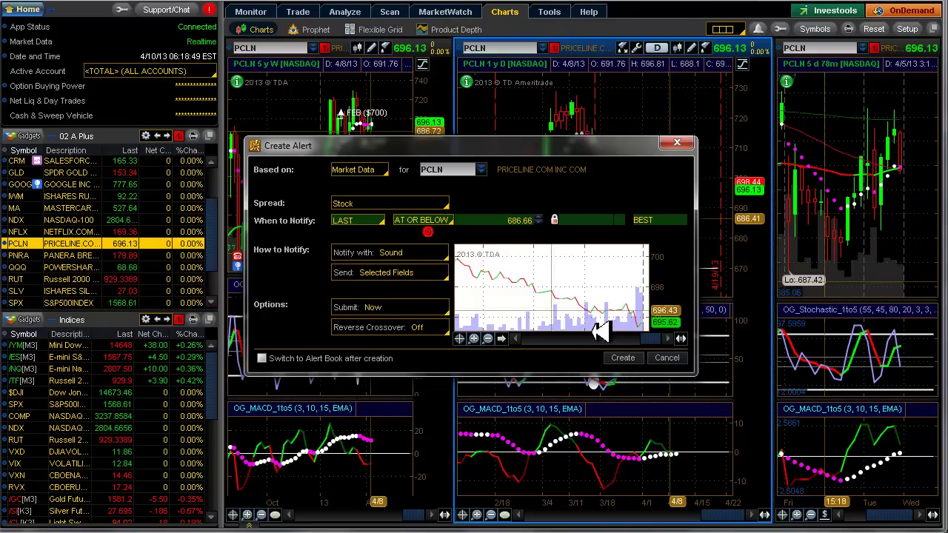
{"action": "left_click", "coordinate": [628, 357]}
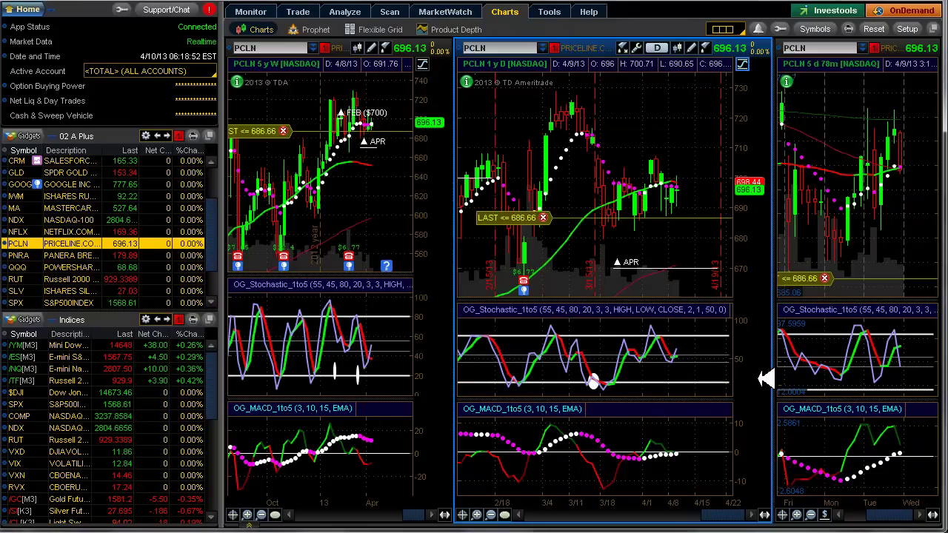
Open the PNRA charts from the 02 A Plus watch list
{"action": "left_click", "coordinate": [33, 254]}
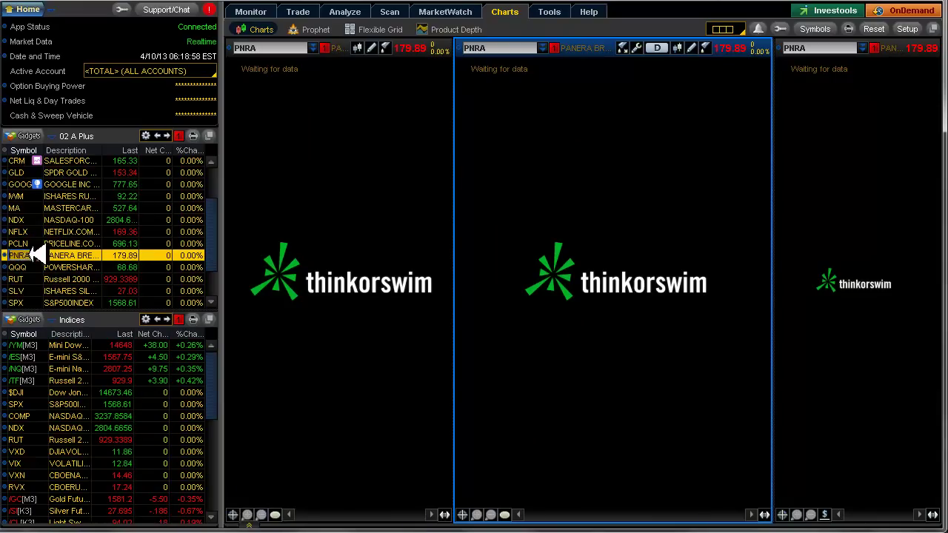